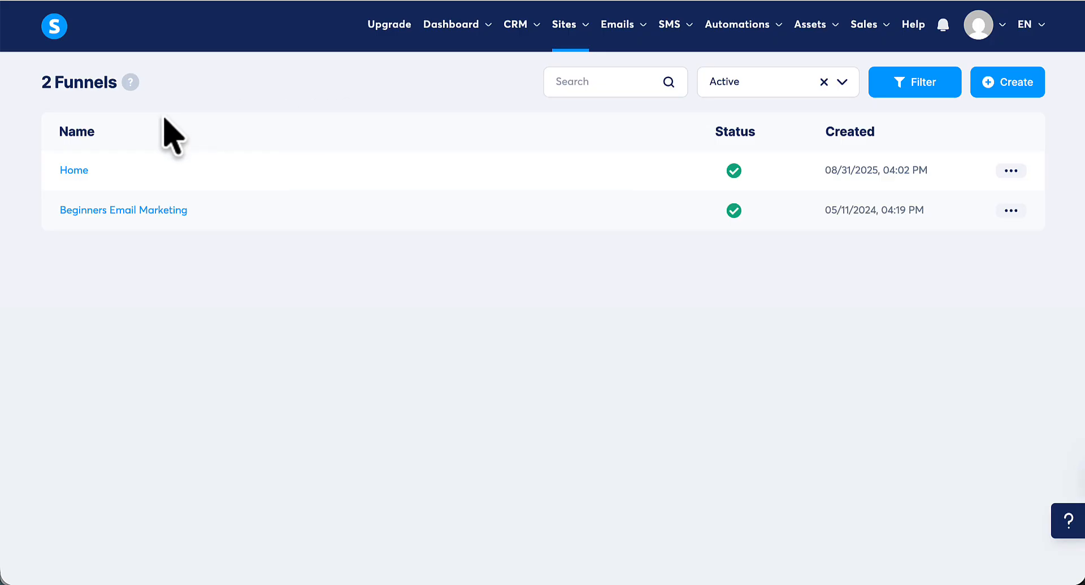
Step: Open the Home funnel's page for editing and insert an empty section between the device mockup image and the Lorem ipsum text
click(79, 170)
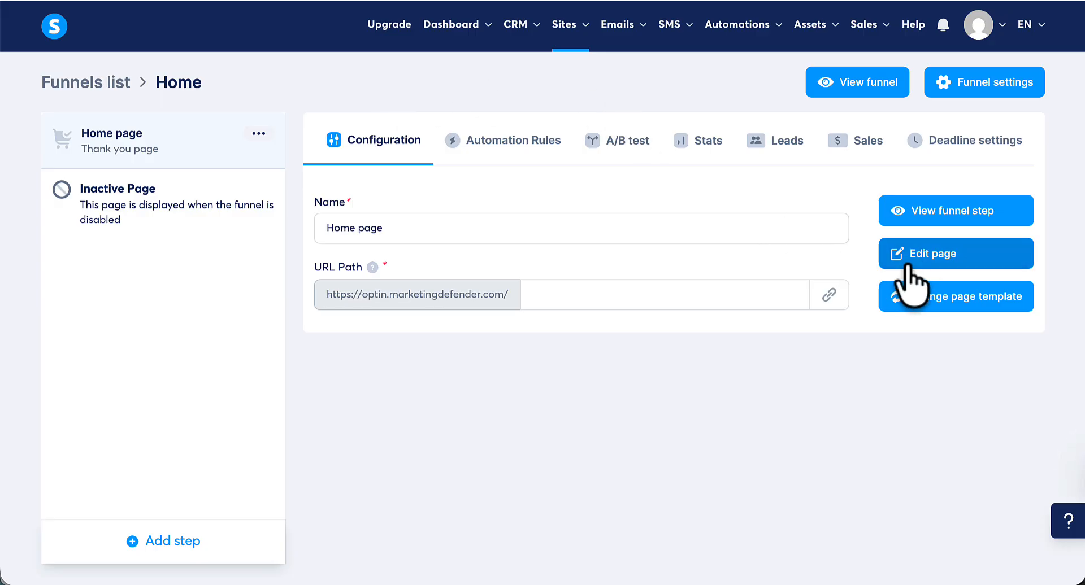
click(936, 257)
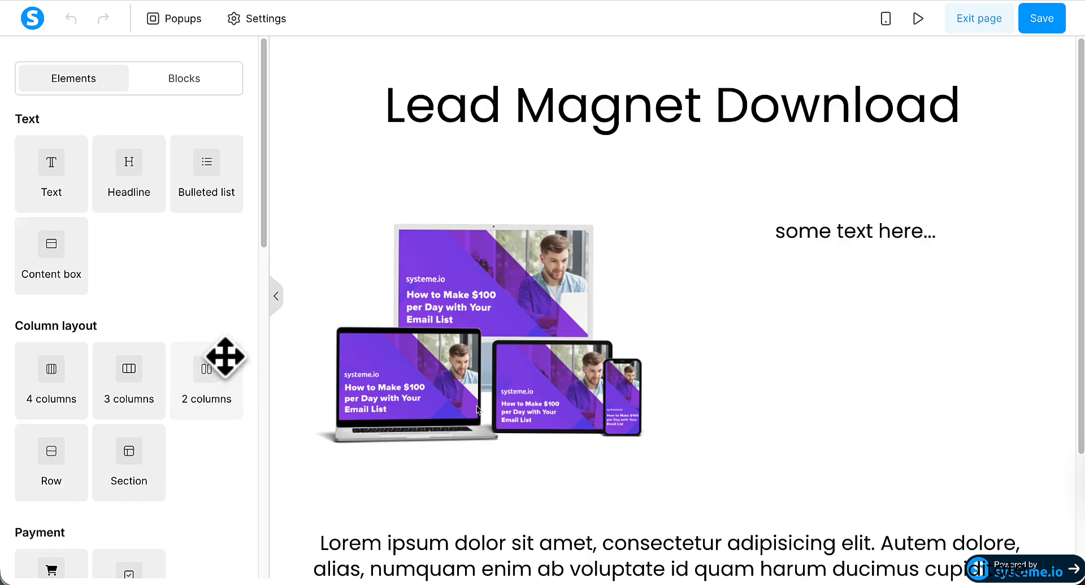
scroll(224, 357, down, 1)
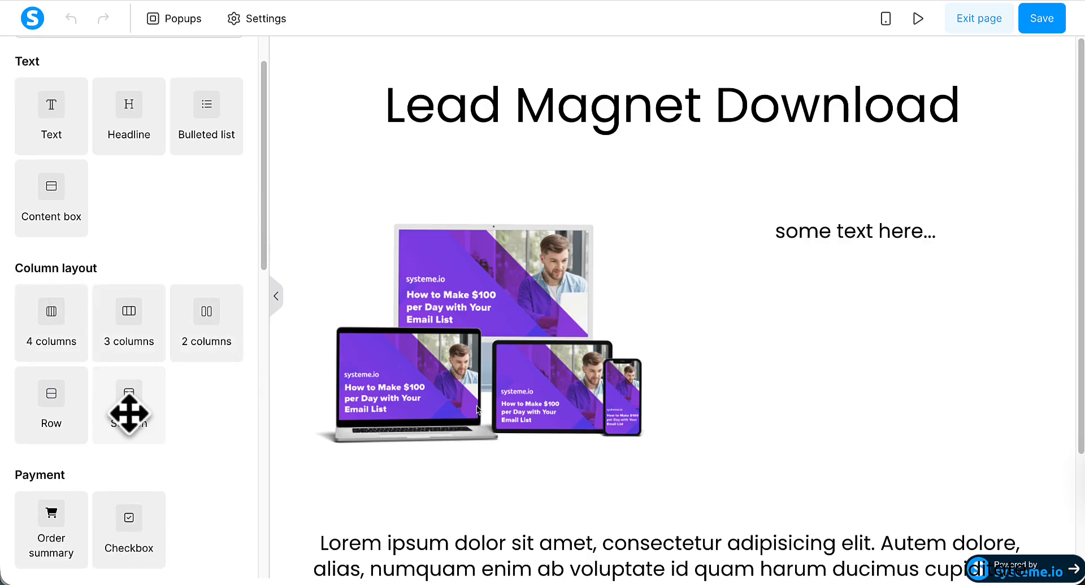
scroll(164, 412, down, 1)
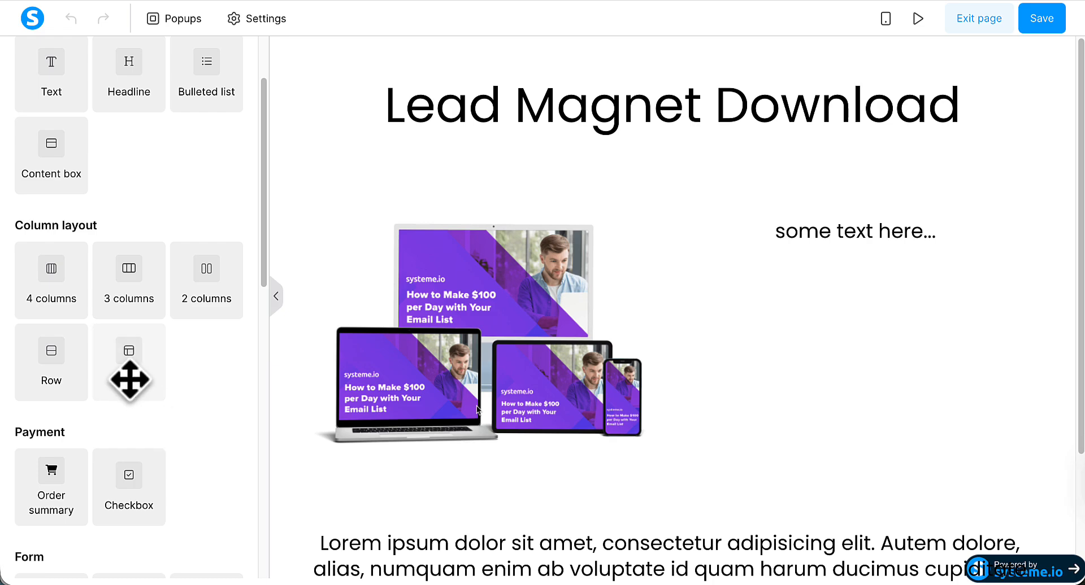
drag(130, 380, 558, 497)
scroll(558, 497, down, 2)
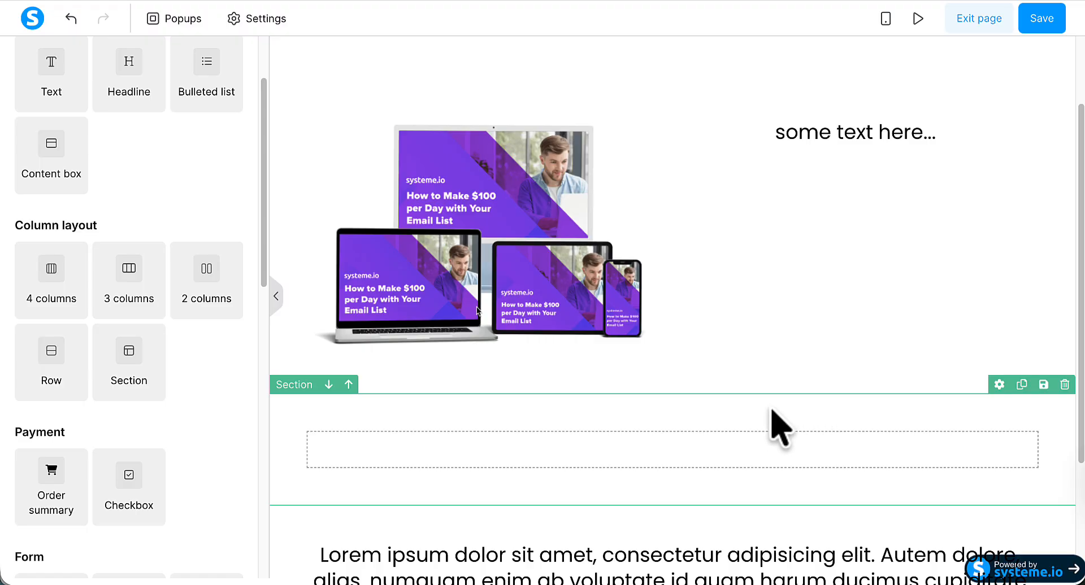
Step: Set the new section's background image to the existing "How to Make $100 per Day with Your Email List" headline image from Your images
click(1000, 386)
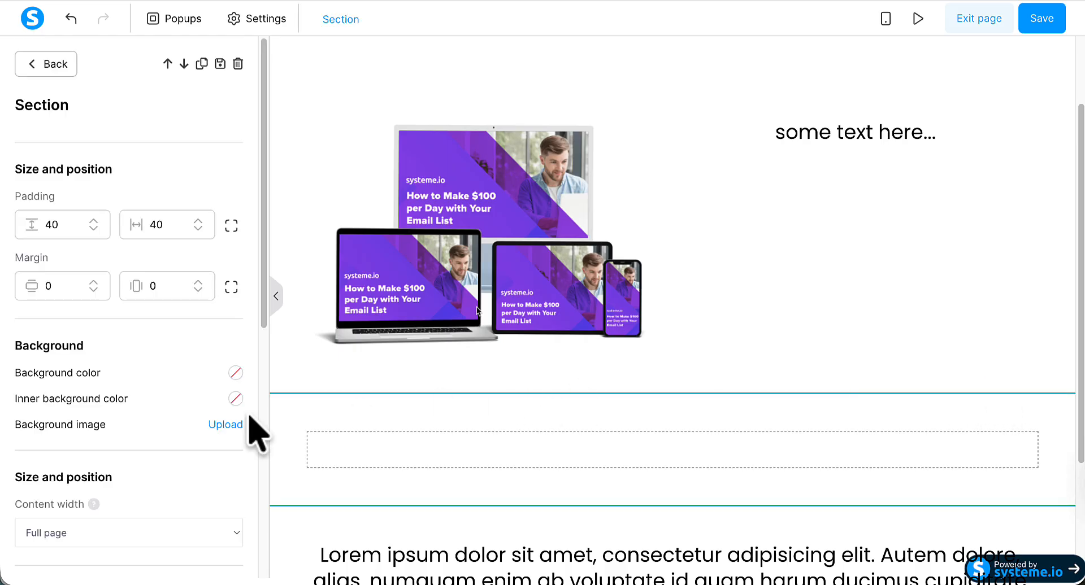
scroll(170, 380, down, 1)
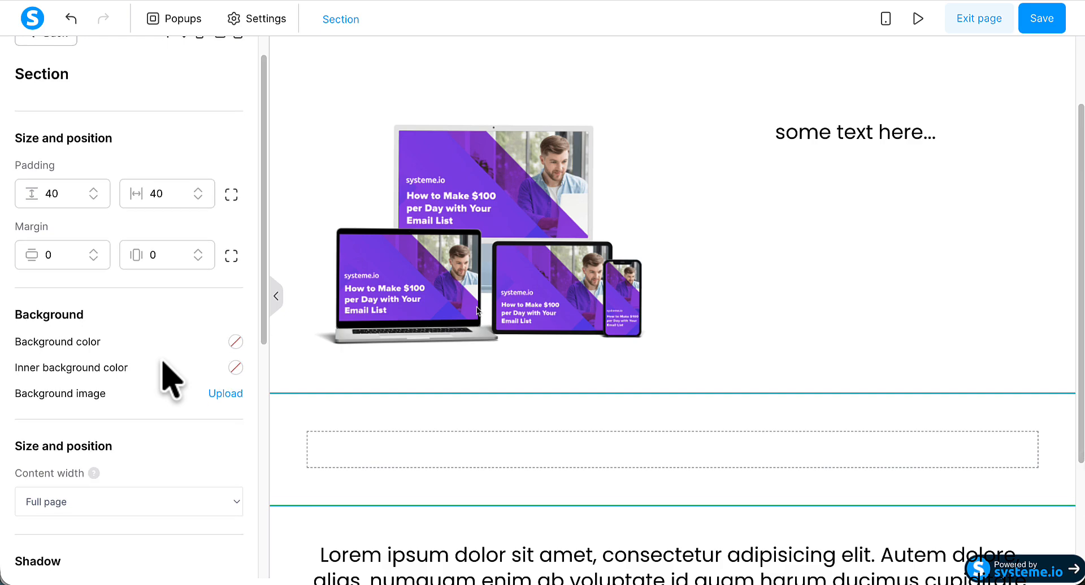
scroll(170, 380, down, 1)
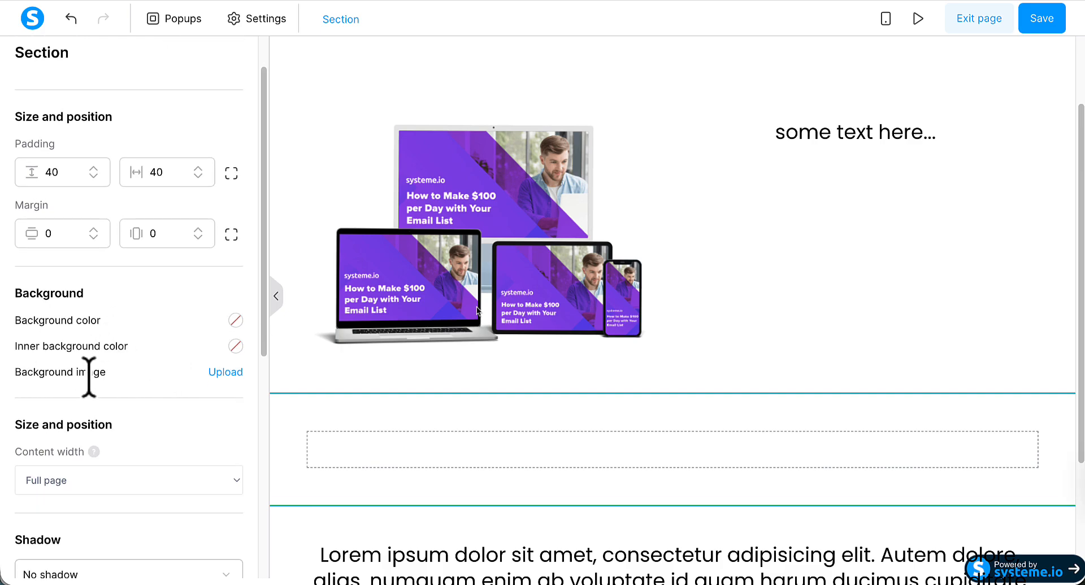
click(225, 373)
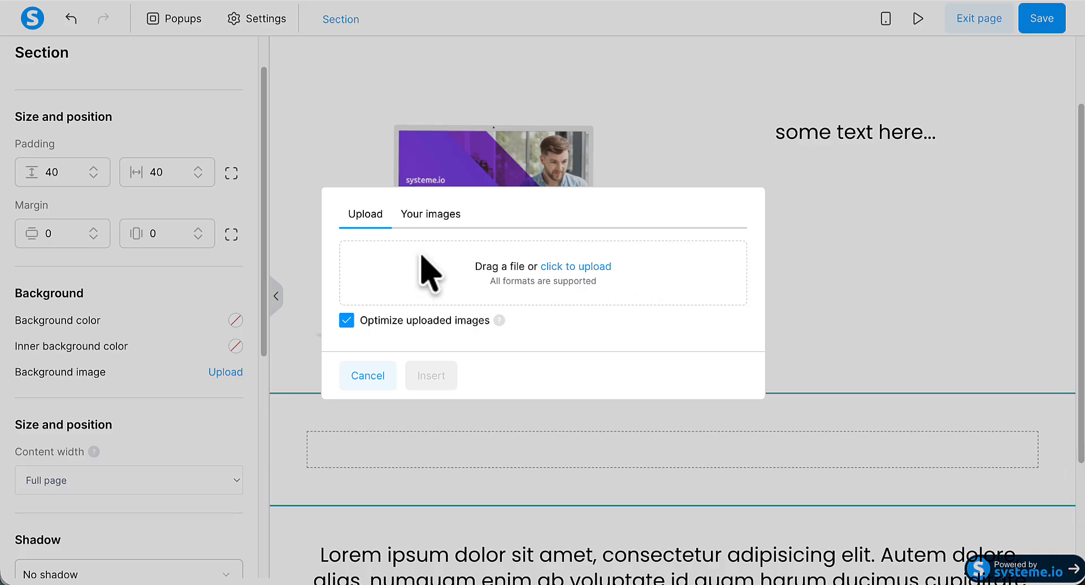
click(428, 214)
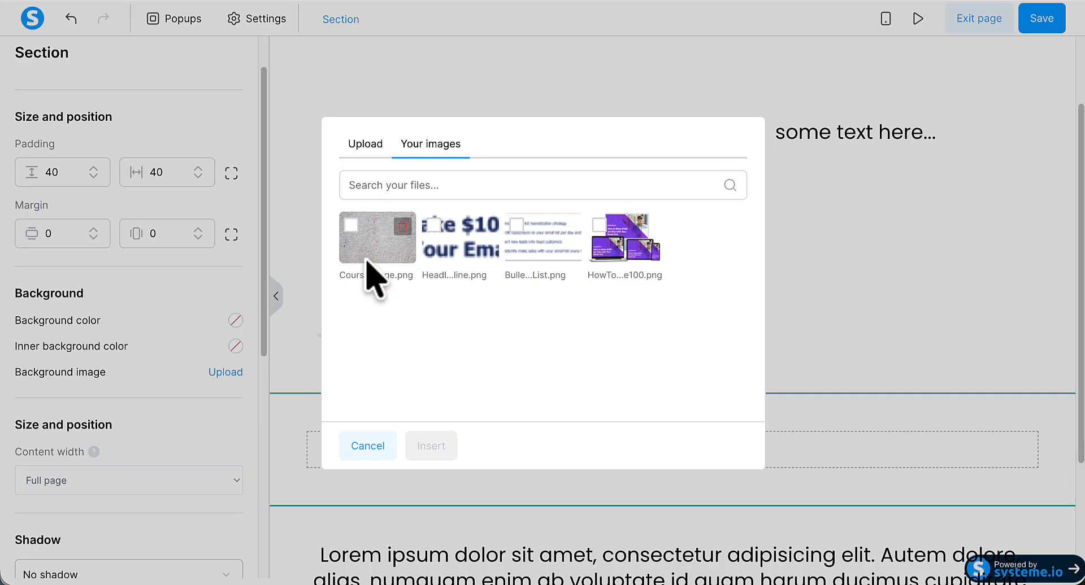
click(433, 224)
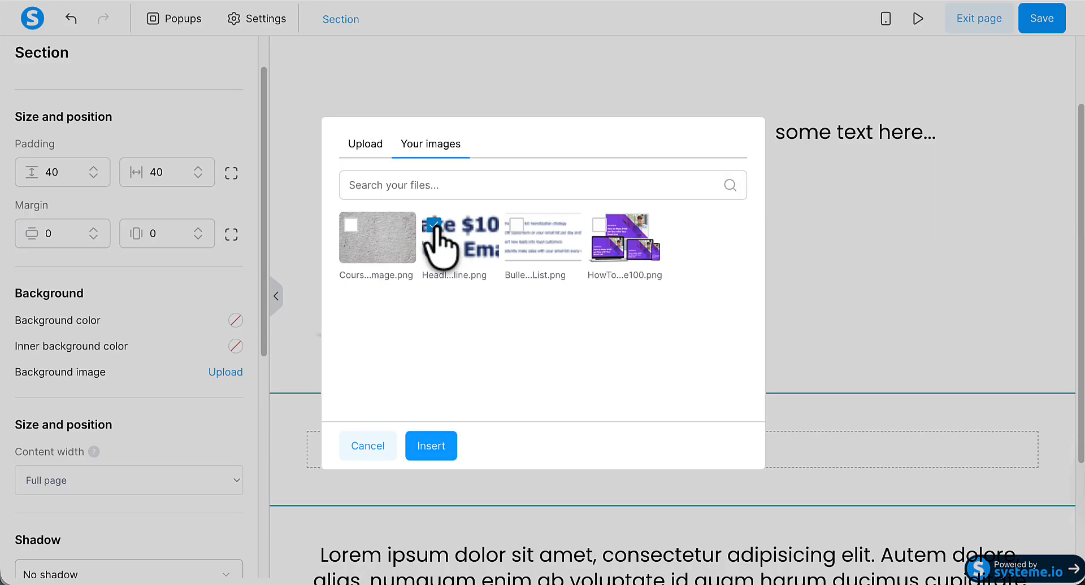
click(428, 448)
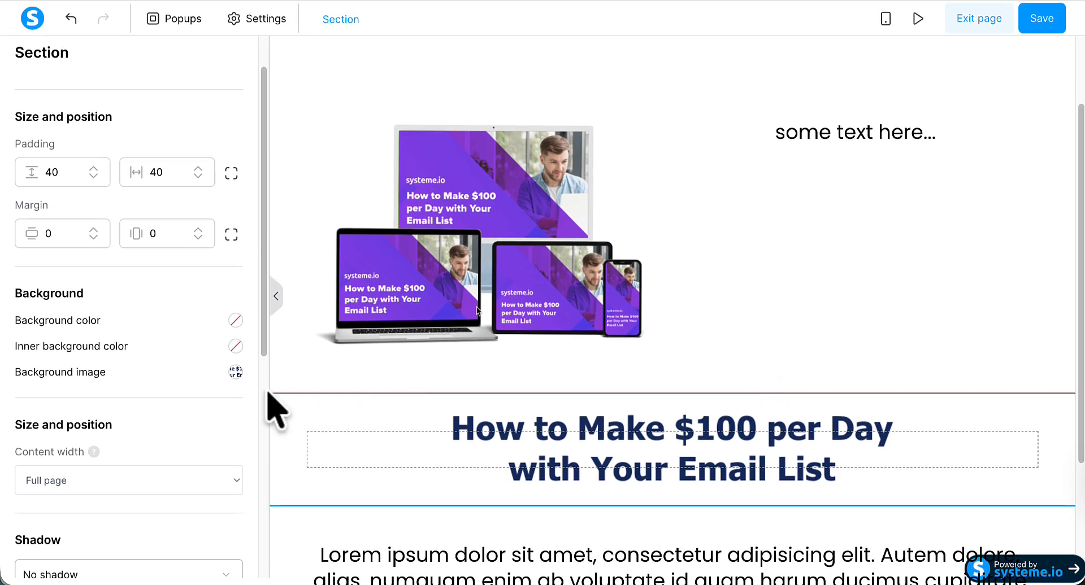
Step: Try several left, bottom and right alignments for the section's background image, and return it to the center
click(236, 372)
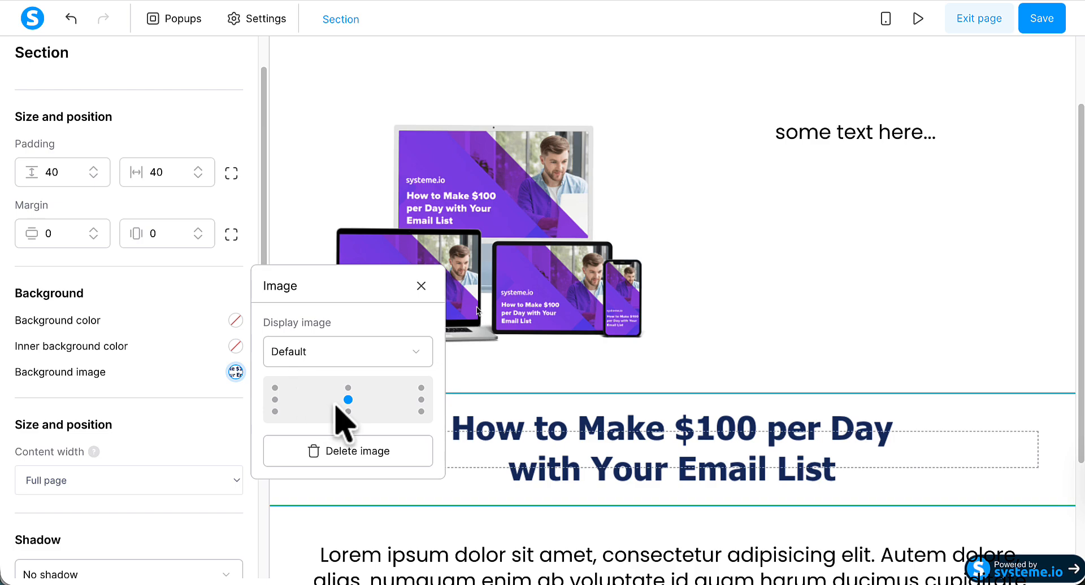
click(275, 389)
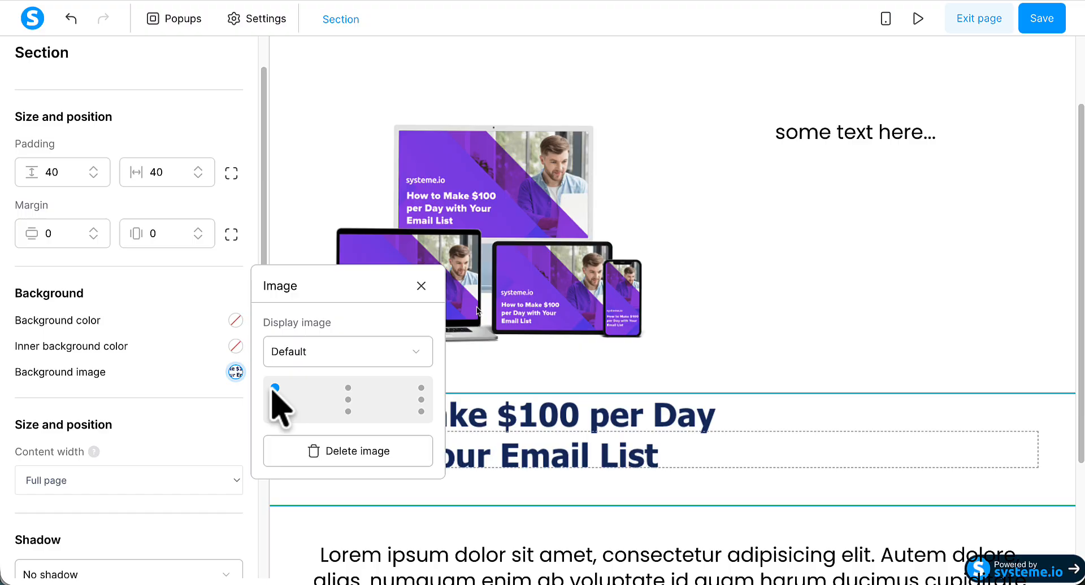
click(274, 400)
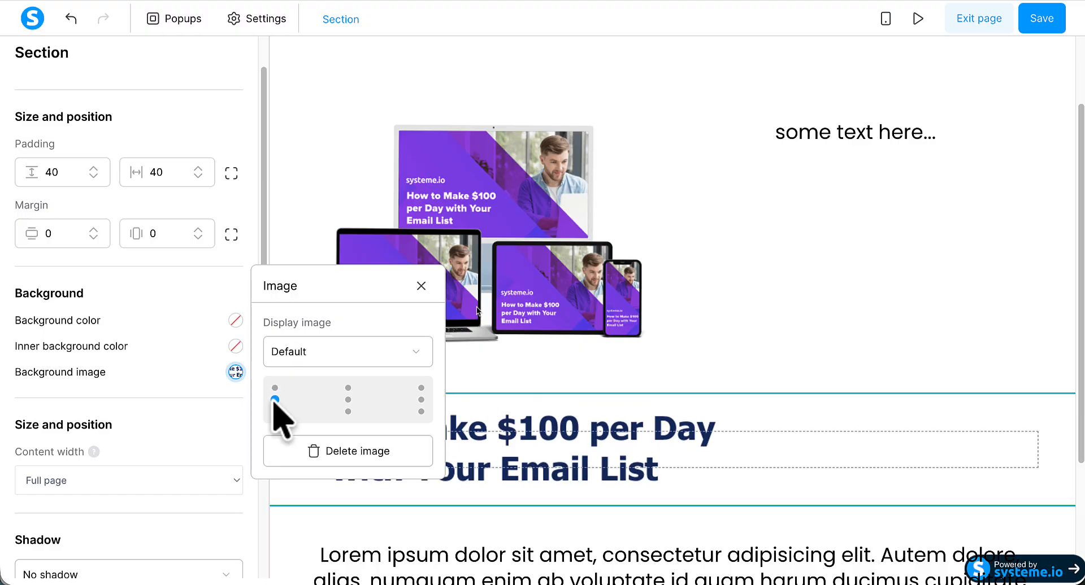
click(274, 411)
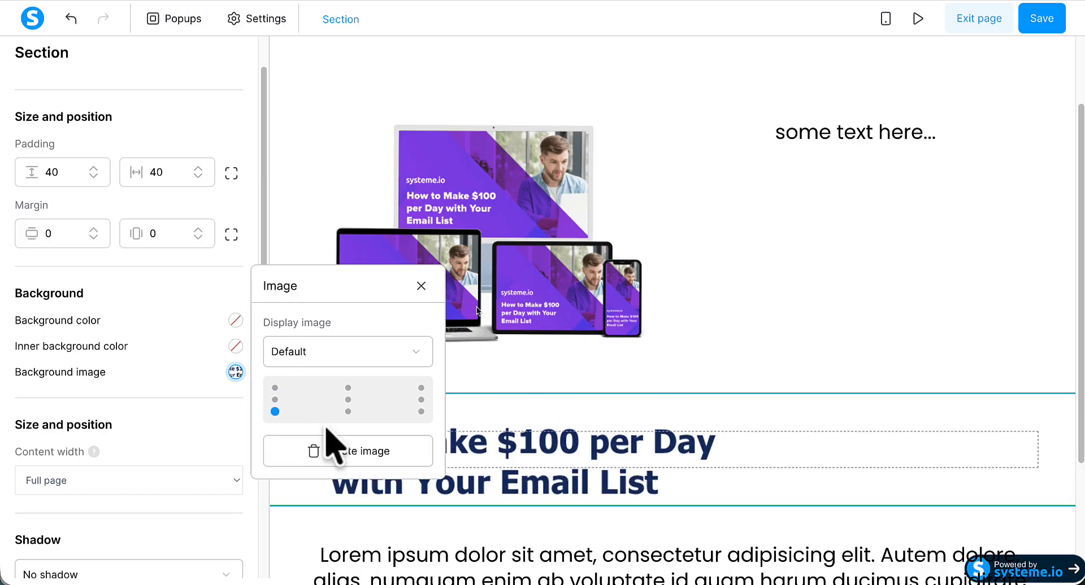
click(347, 411)
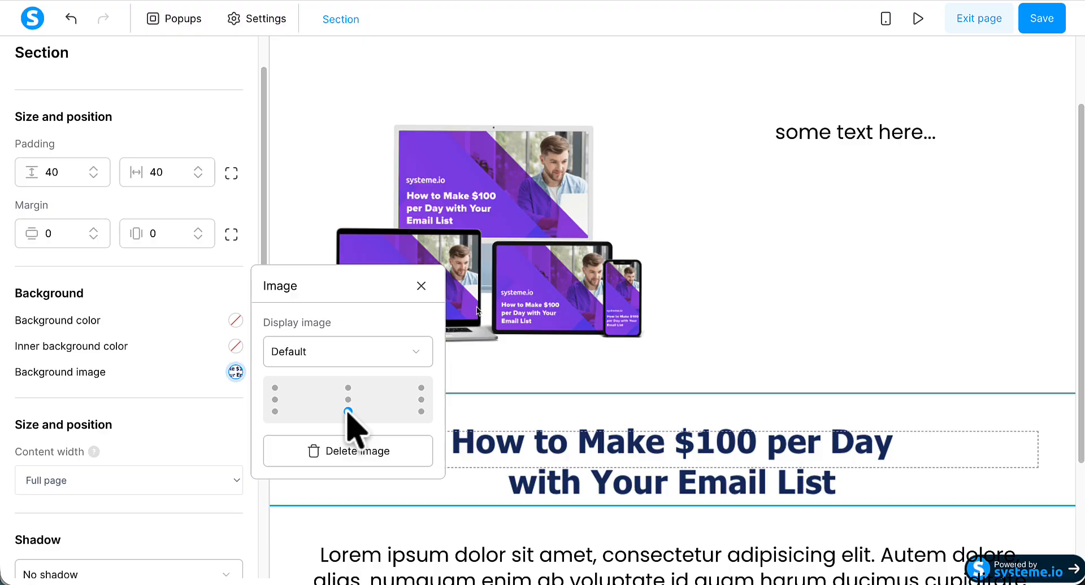
click(421, 411)
click(421, 387)
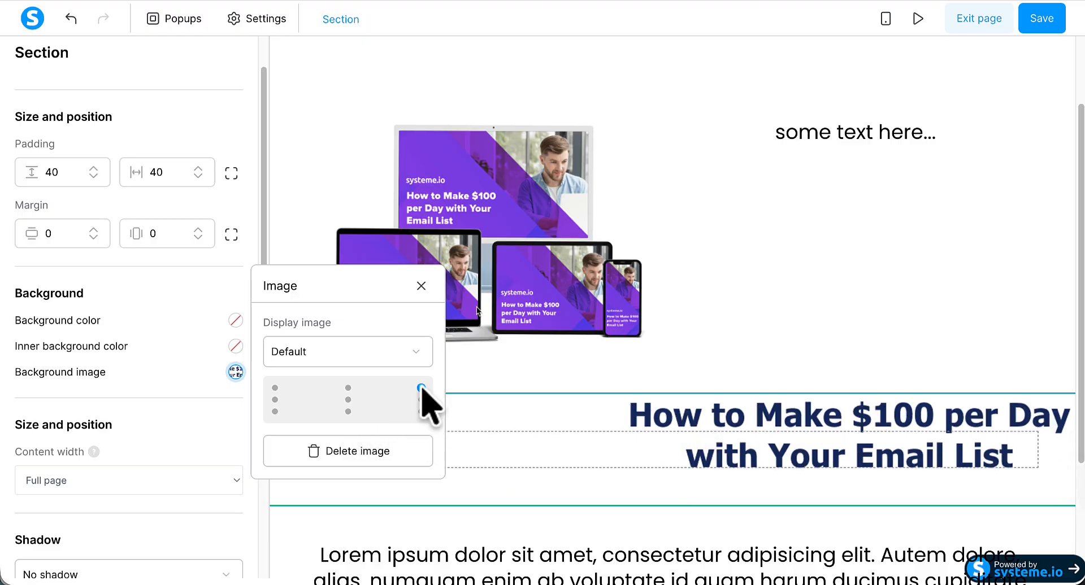
click(348, 399)
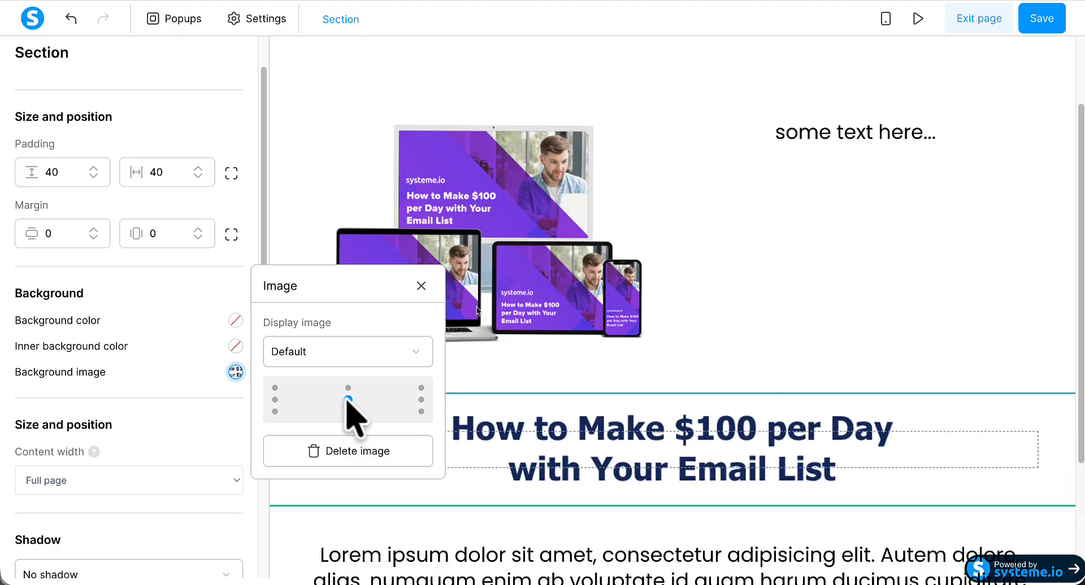
Step: Try the Repeat display mode on the section's background image with center, top center, bottom center and right-side alignments
click(417, 357)
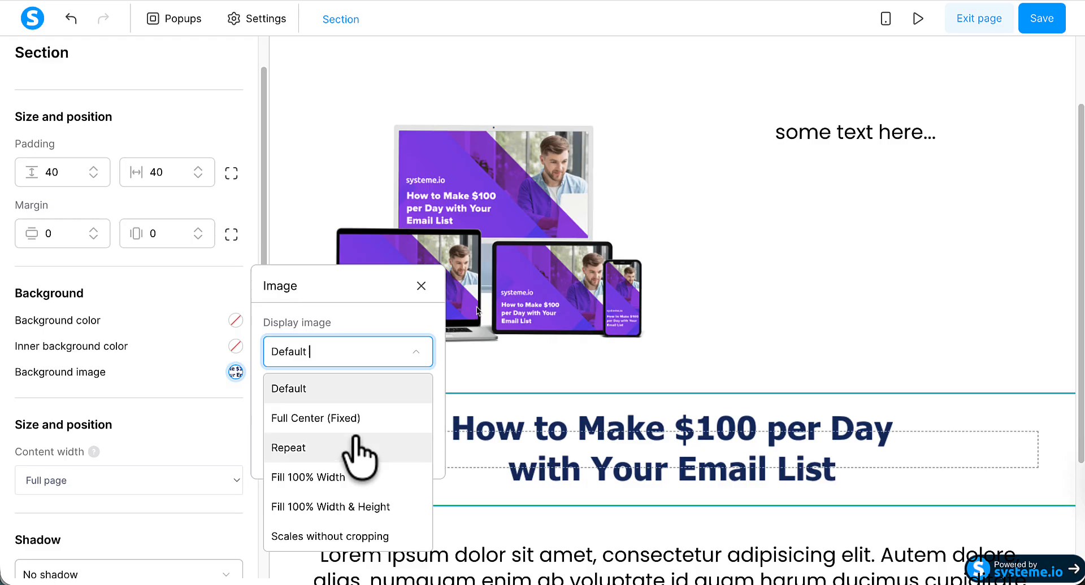
click(297, 448)
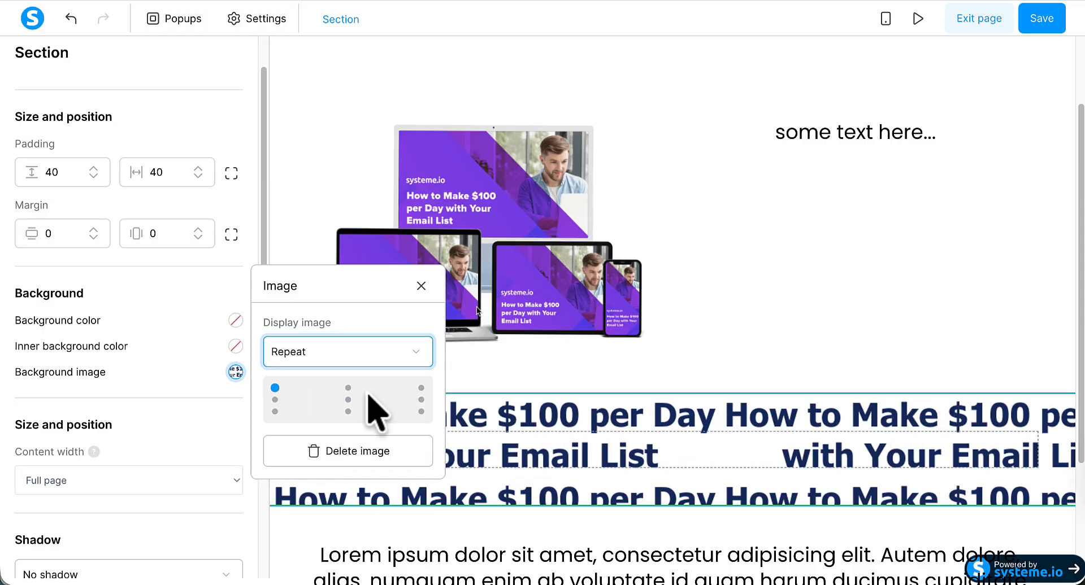
click(348, 400)
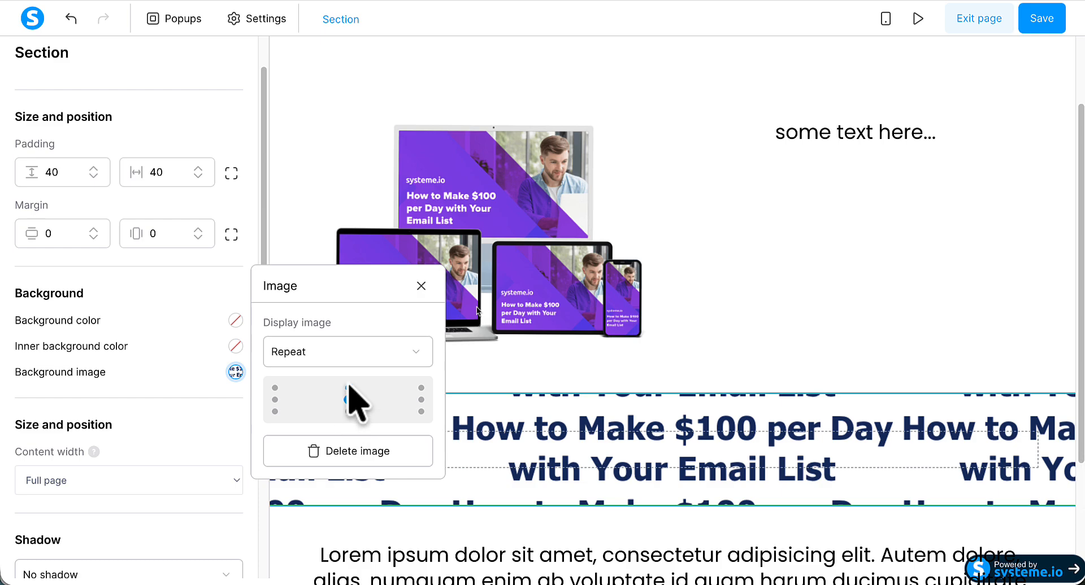
click(348, 388)
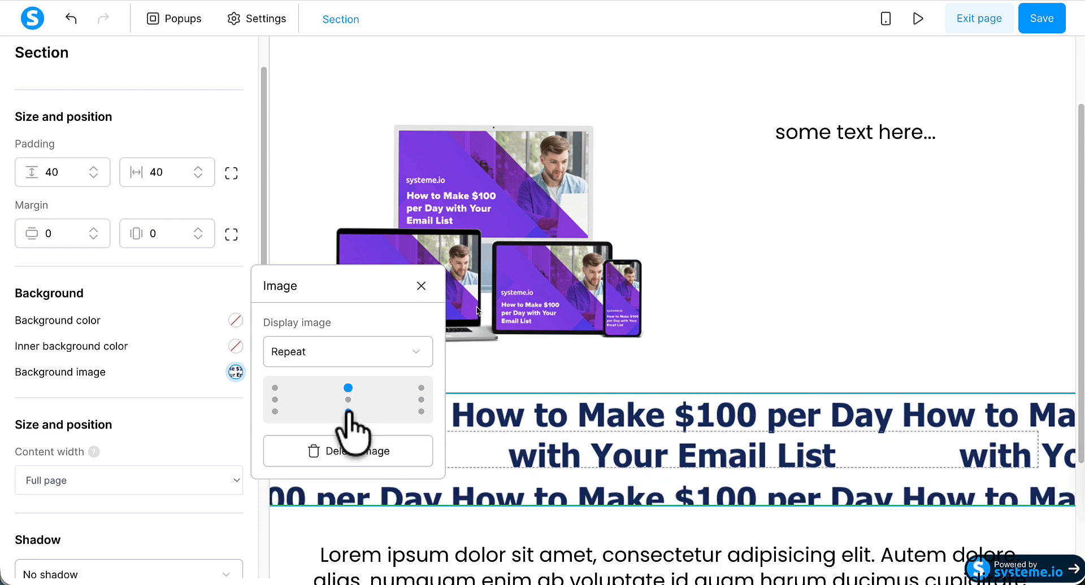
click(348, 411)
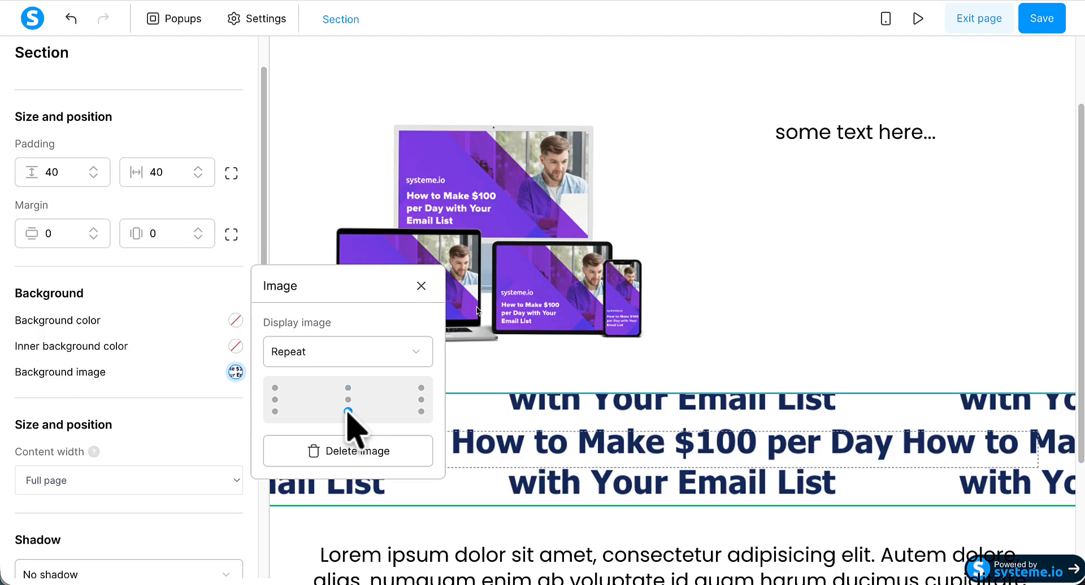
click(421, 411)
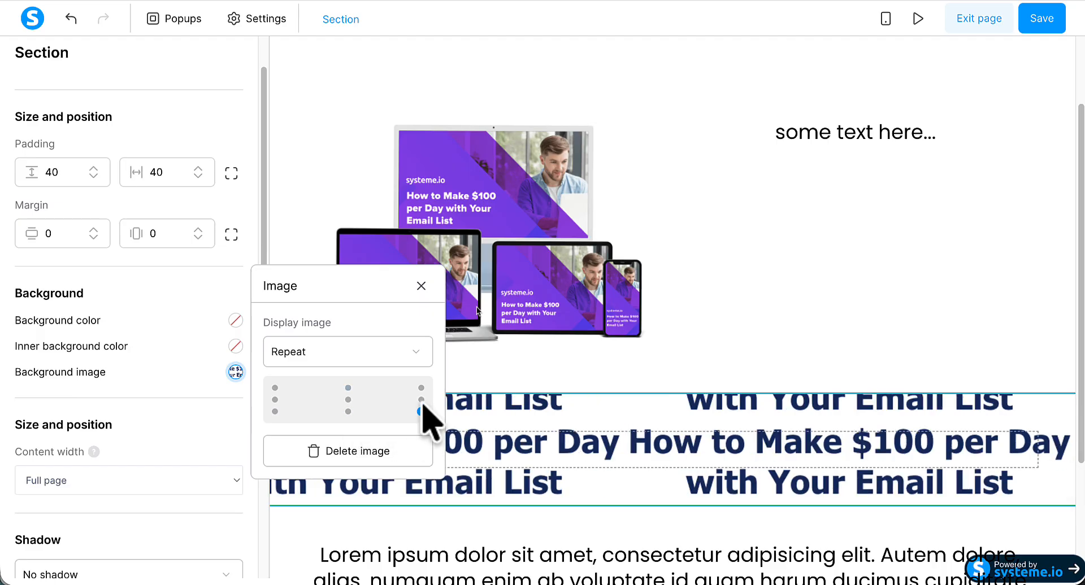
click(421, 399)
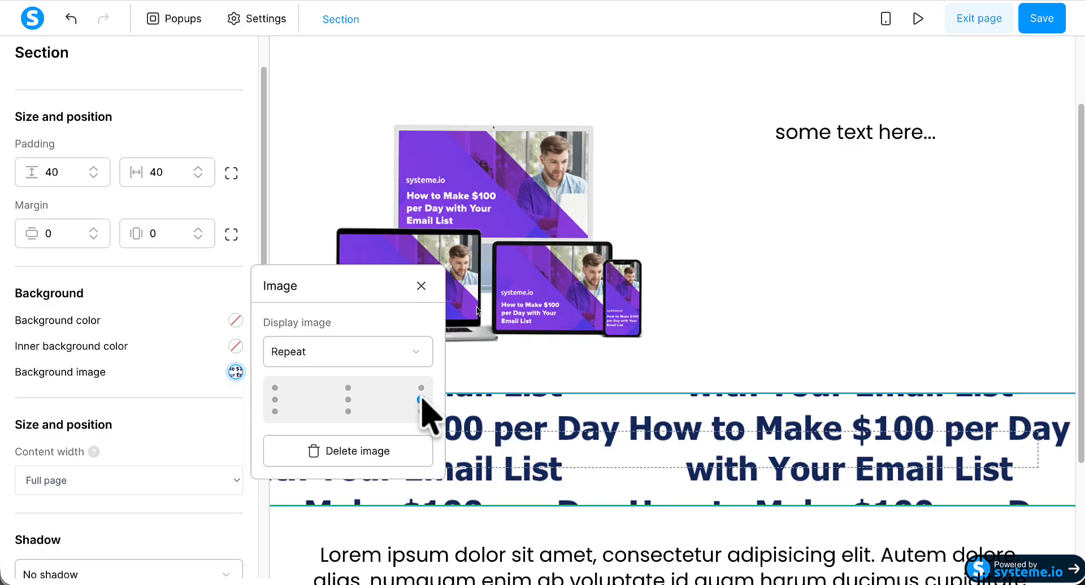
click(421, 388)
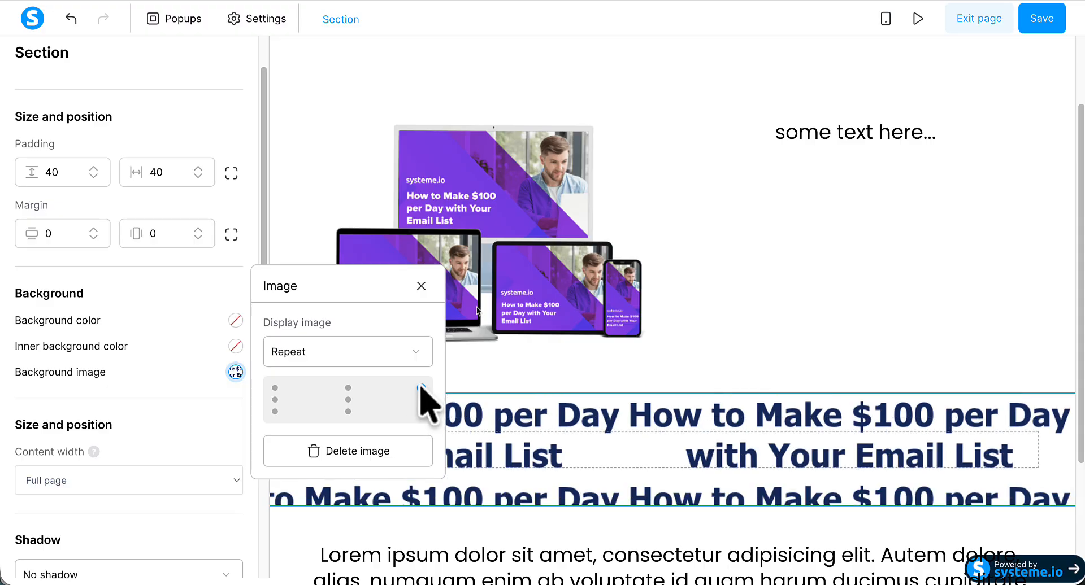
Step: Try the Fill 100% Width display mode on the section's background image with center and bottom center alignments
click(412, 355)
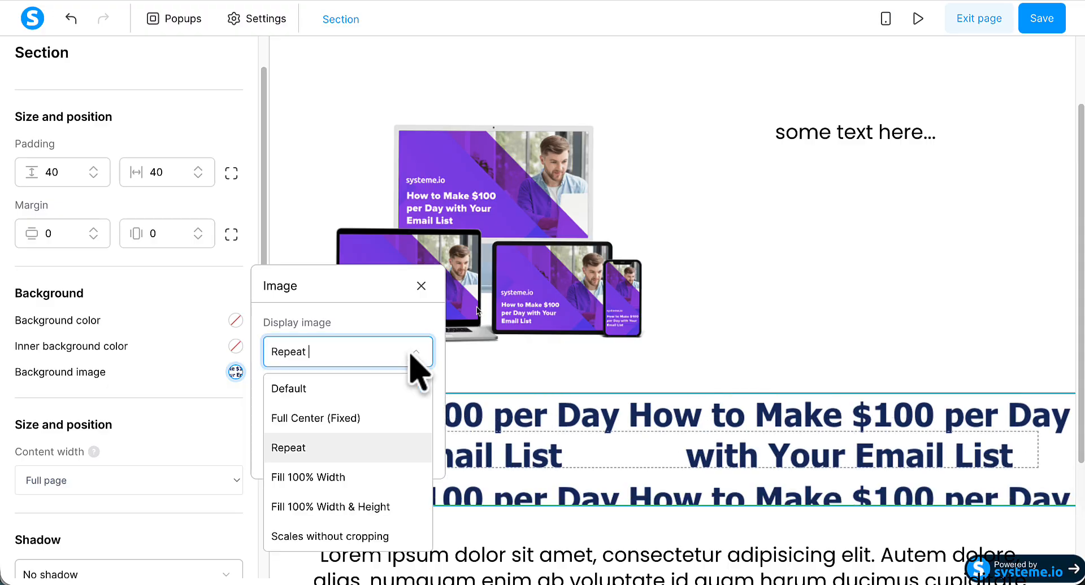
click(339, 477)
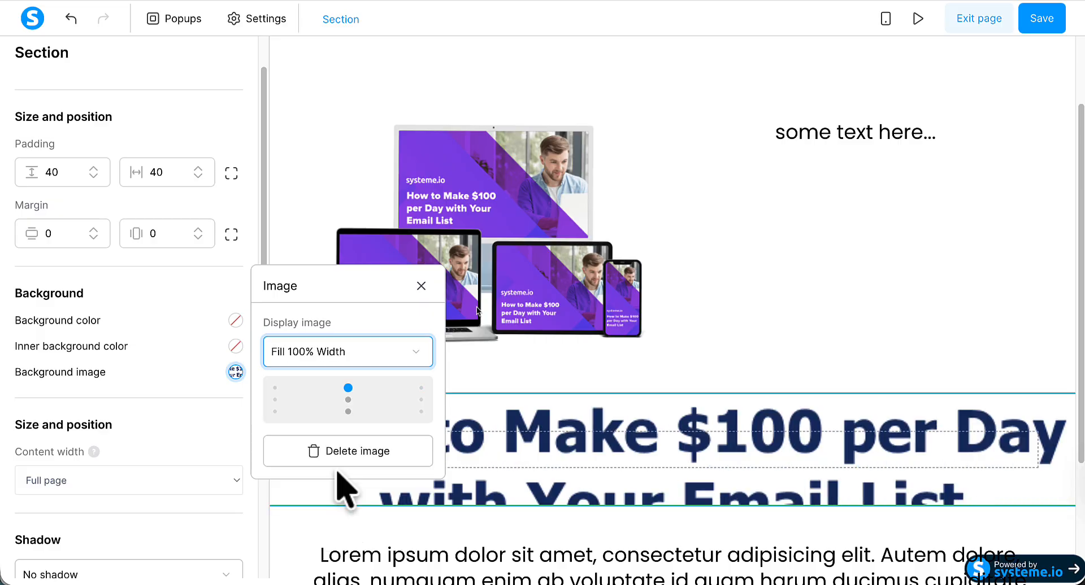
click(348, 399)
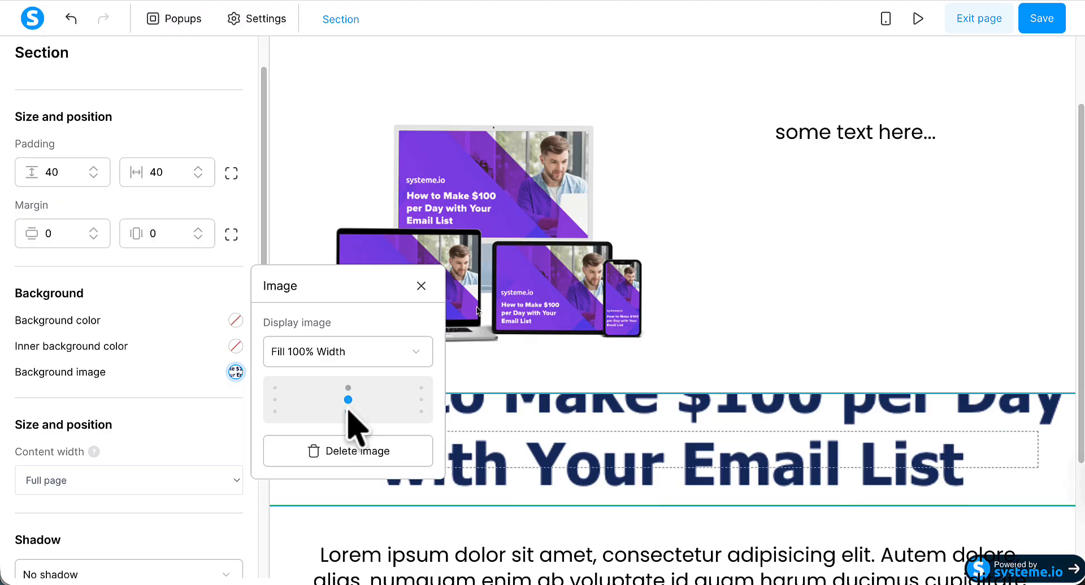
click(348, 411)
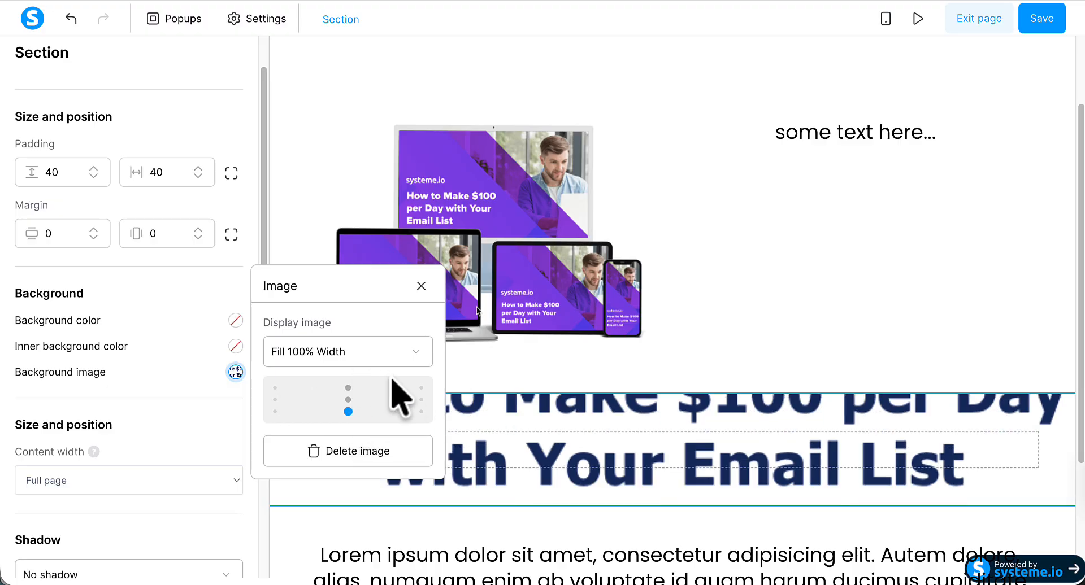
Step: Restore the background image's display mode to Default and close its image settings
click(409, 356)
click(338, 392)
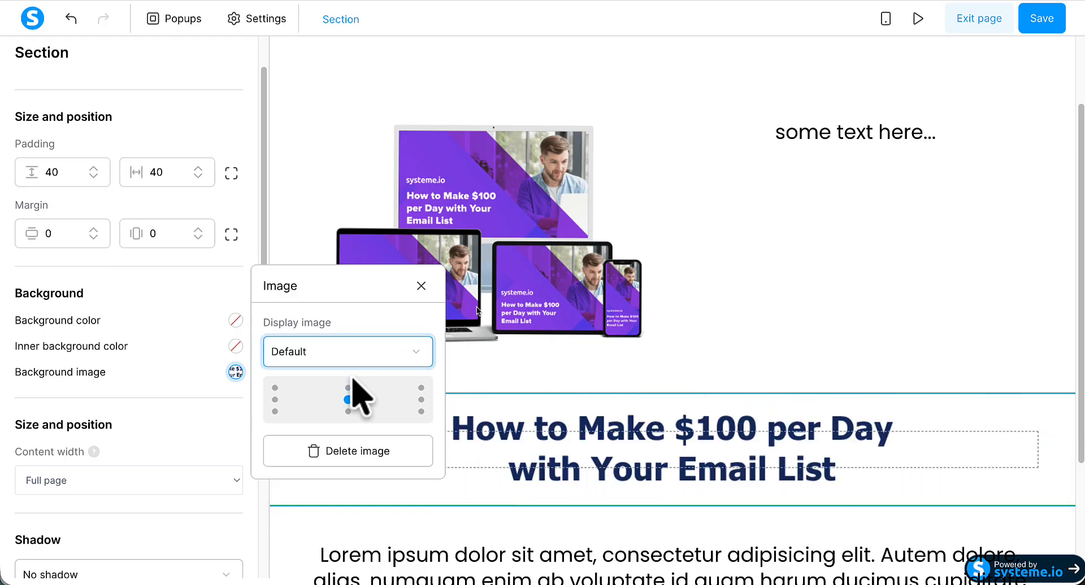
click(421, 286)
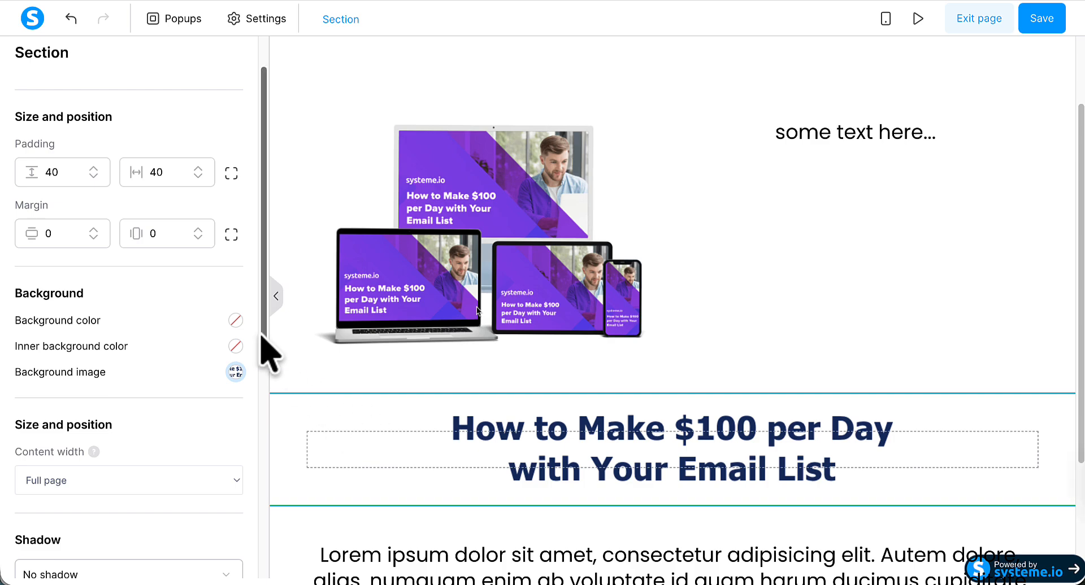
scroll(262, 337, down, 1)
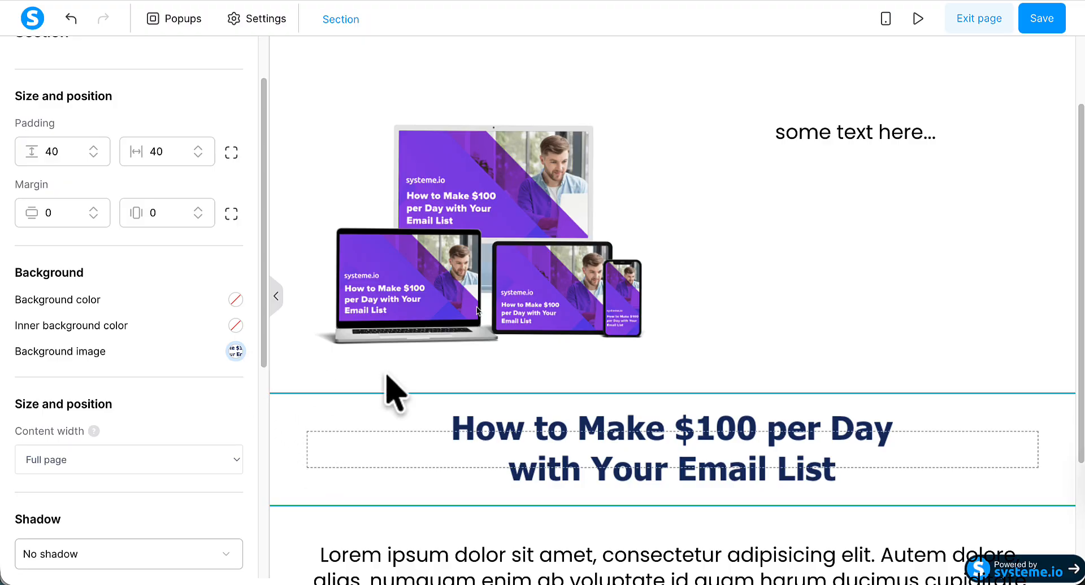
scroll(255, 346, down, 2)
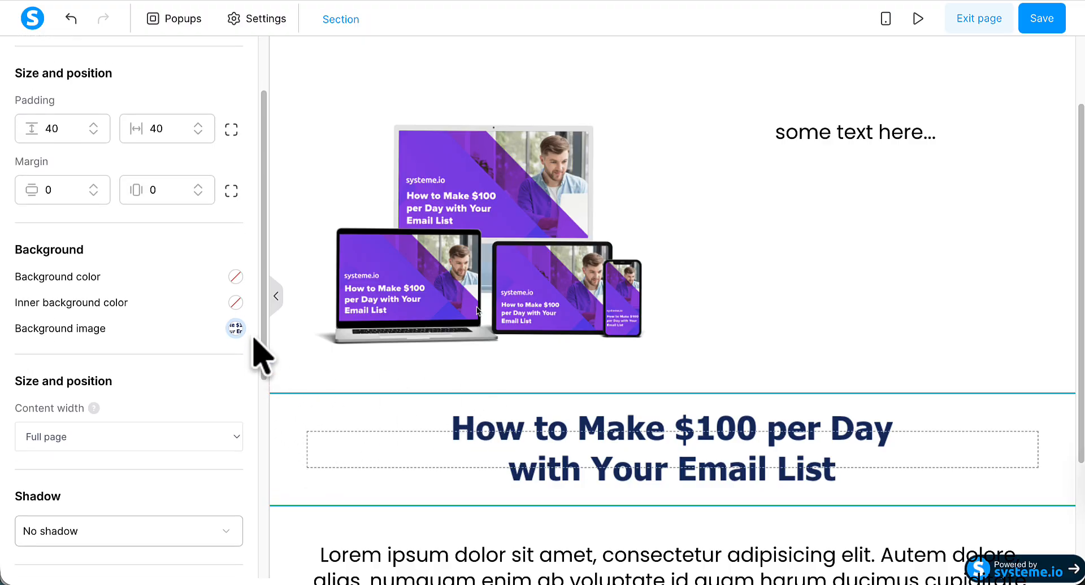
Step: Replace the section's headline background image with the gray concrete texture from the previously uploaded images
scroll(254, 339, down, 1)
scroll(255, 345, up, 4)
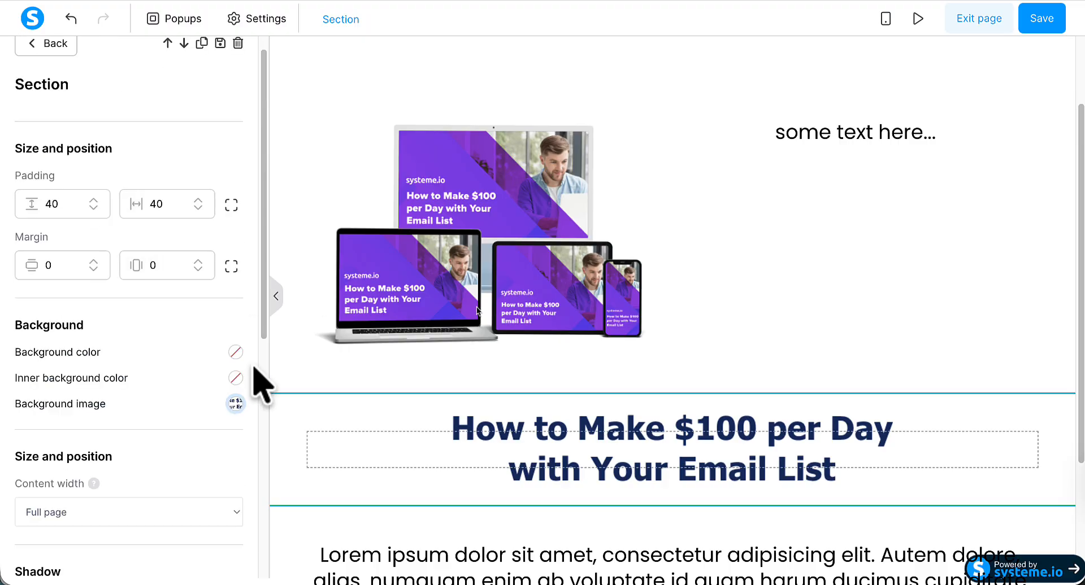
click(235, 403)
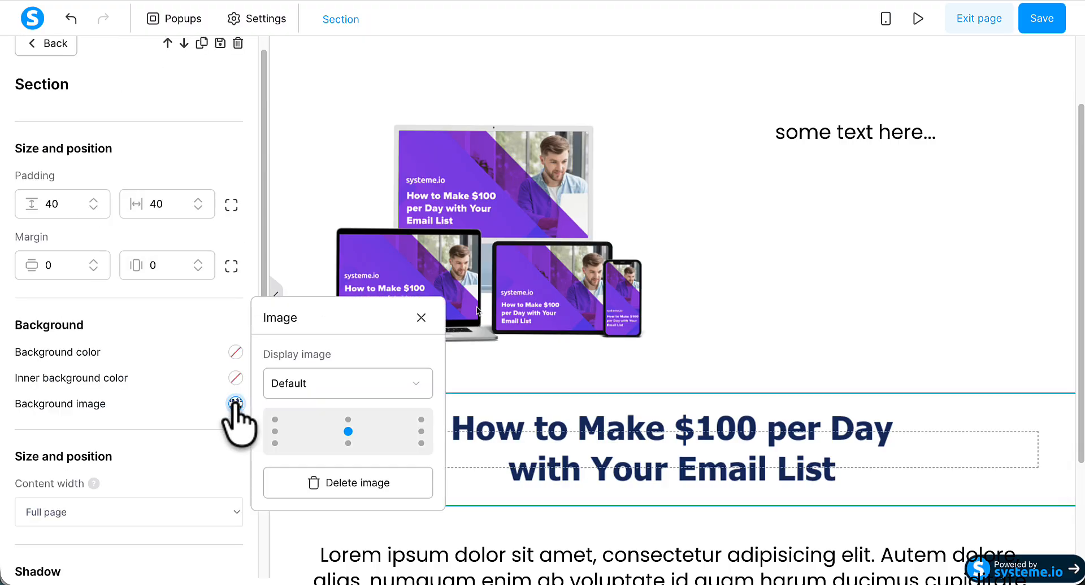
click(323, 483)
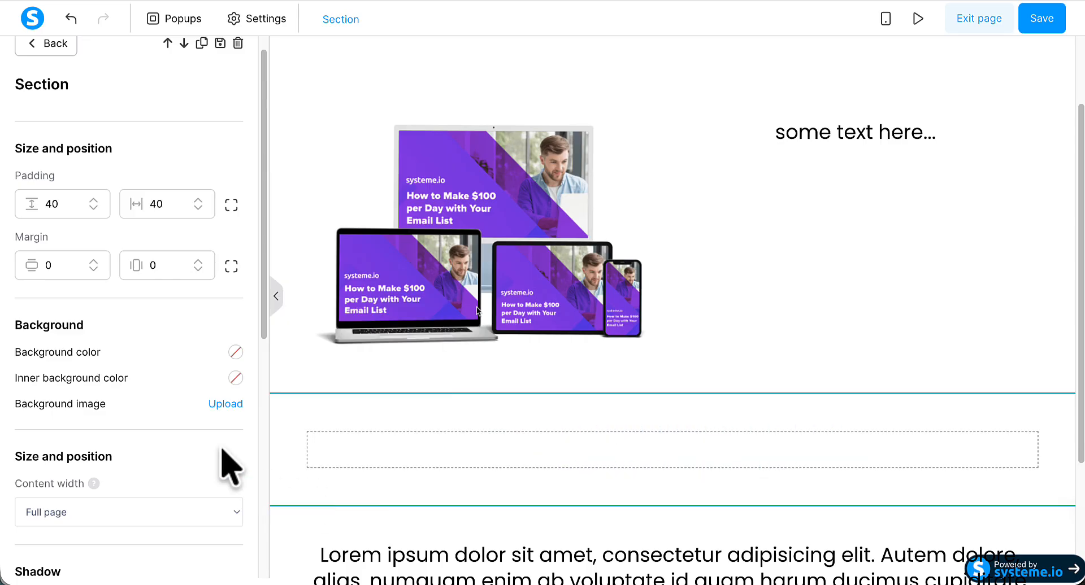
click(224, 404)
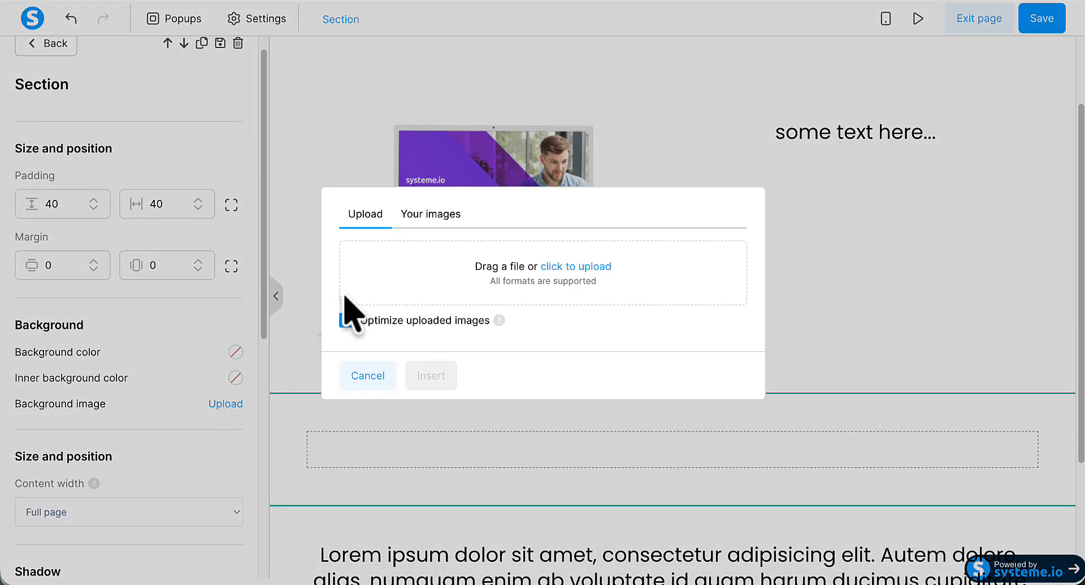
click(428, 219)
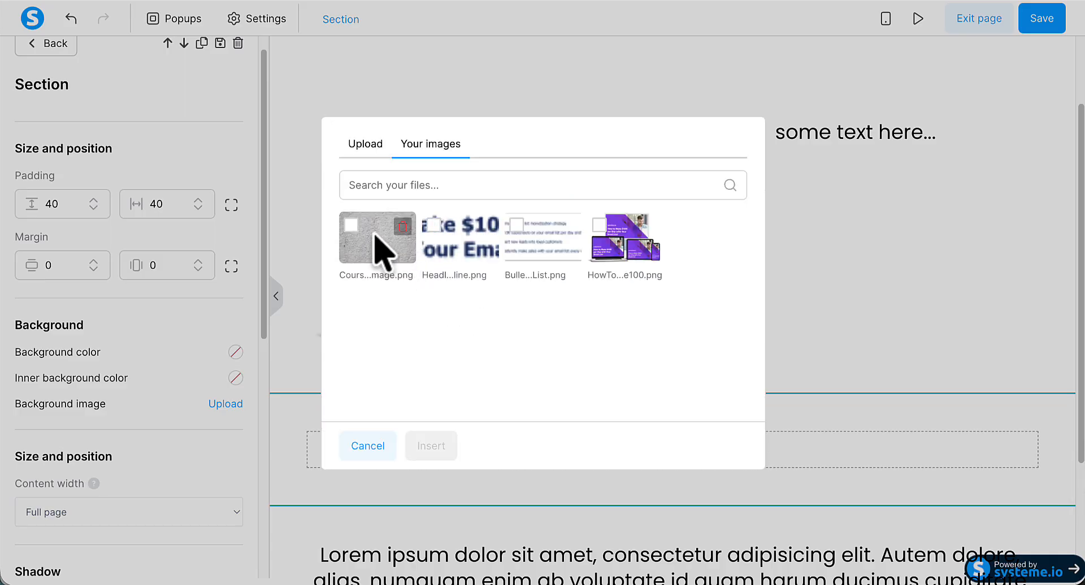
click(350, 226)
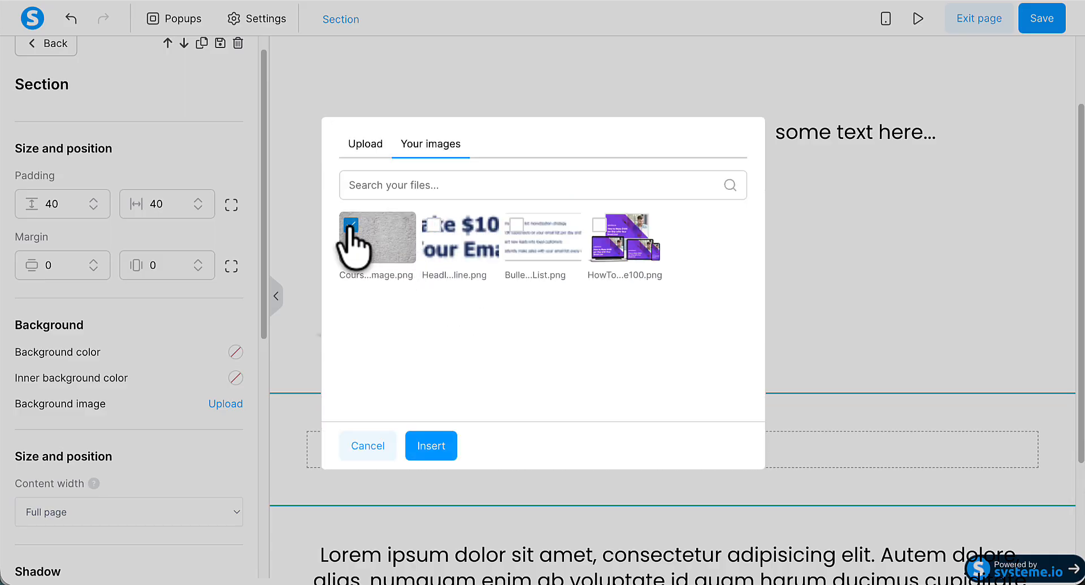
click(424, 449)
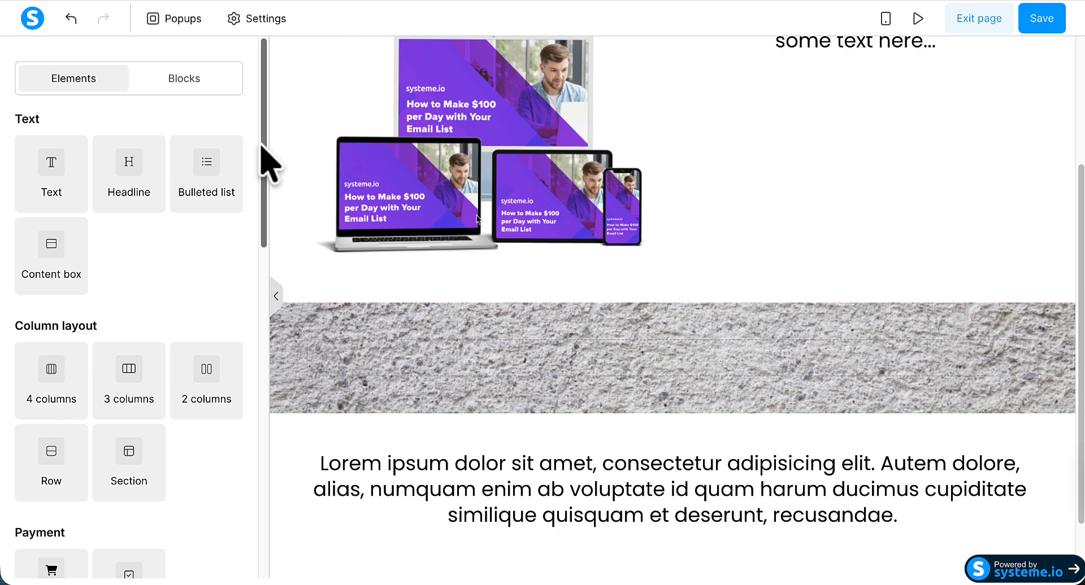
Step: Add a form button to the section with the concrete background and set its width to Fluid
drag(260, 145, 257, 317)
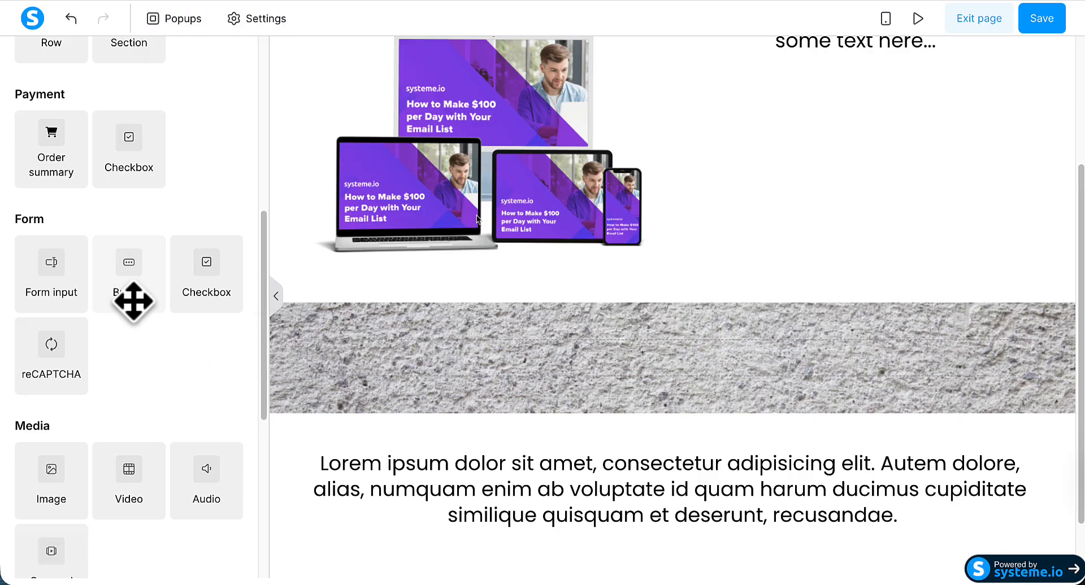
drag(131, 295, 627, 375)
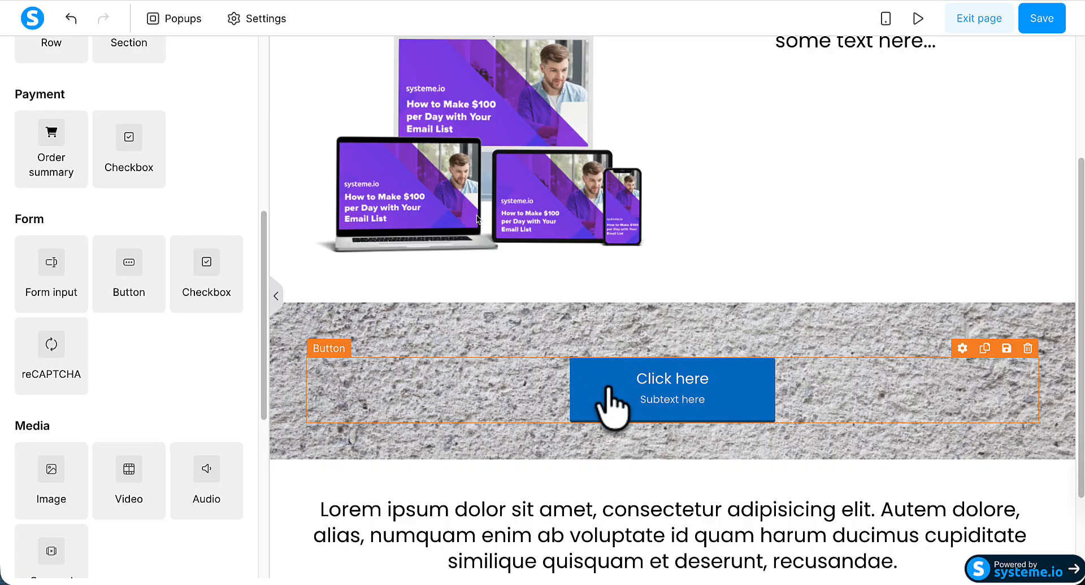
click(610, 406)
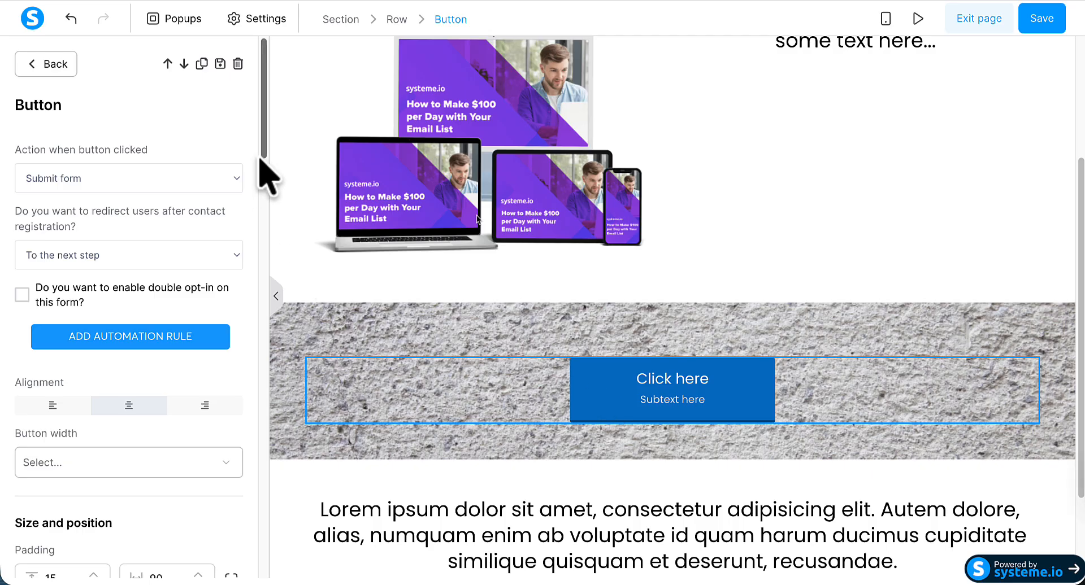
scroll(261, 169, down, 5)
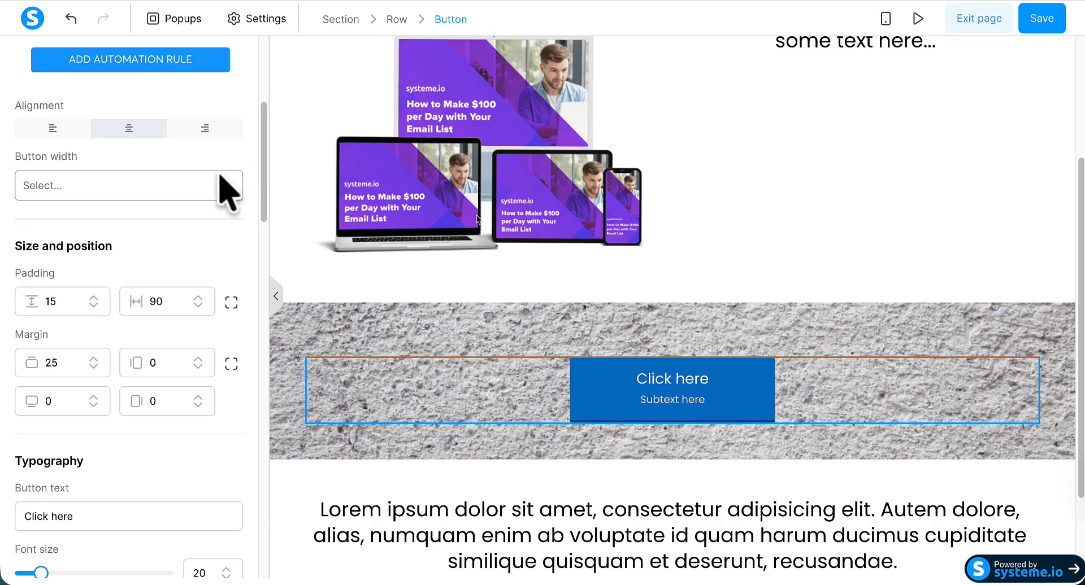
click(221, 189)
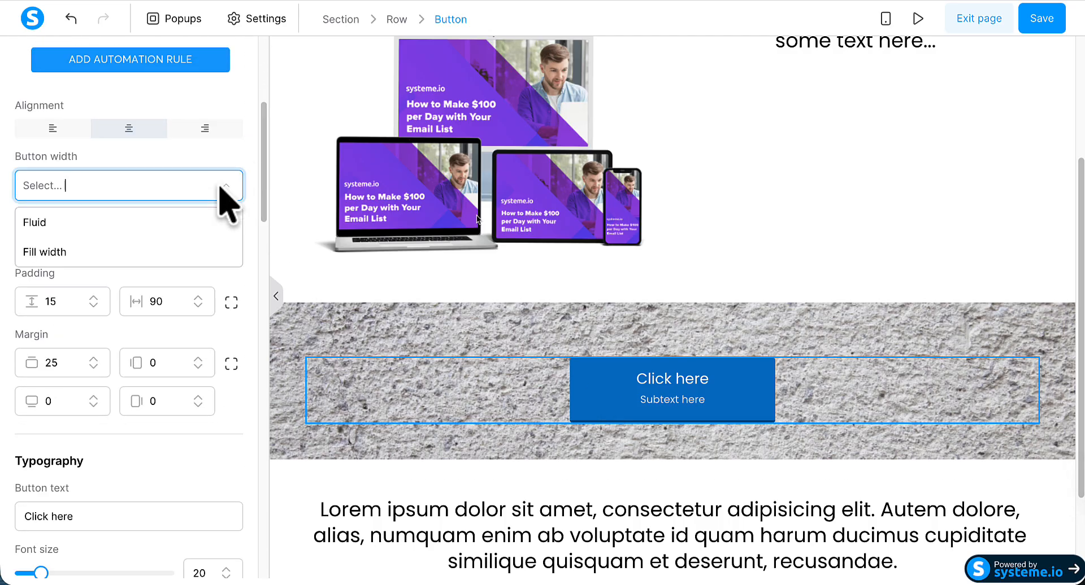
click(109, 225)
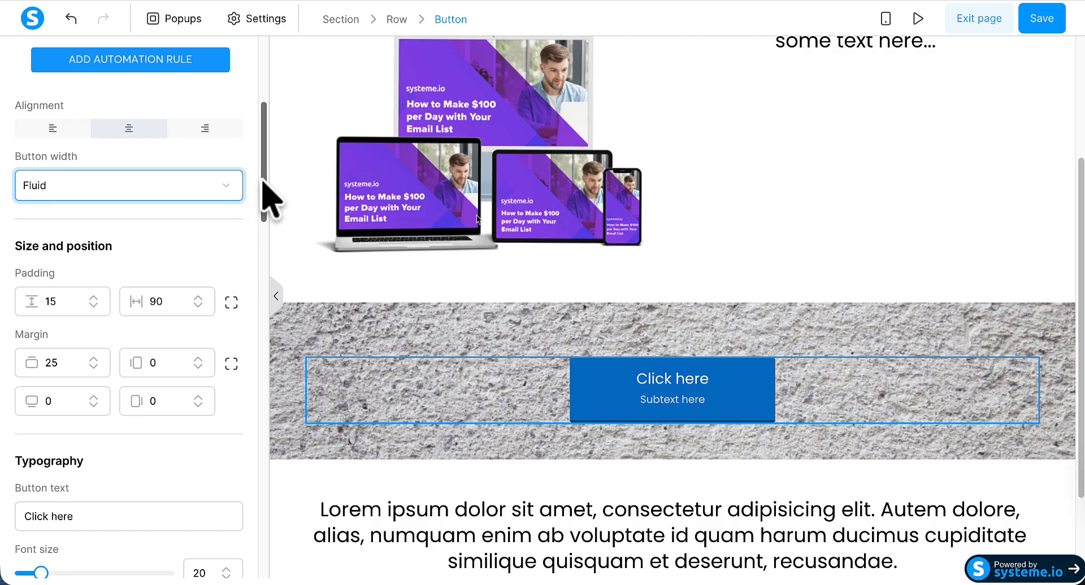
Step: Change the button's main text to "Click Here To Grab This Special Offer Now!"
drag(262, 181, 74, 235)
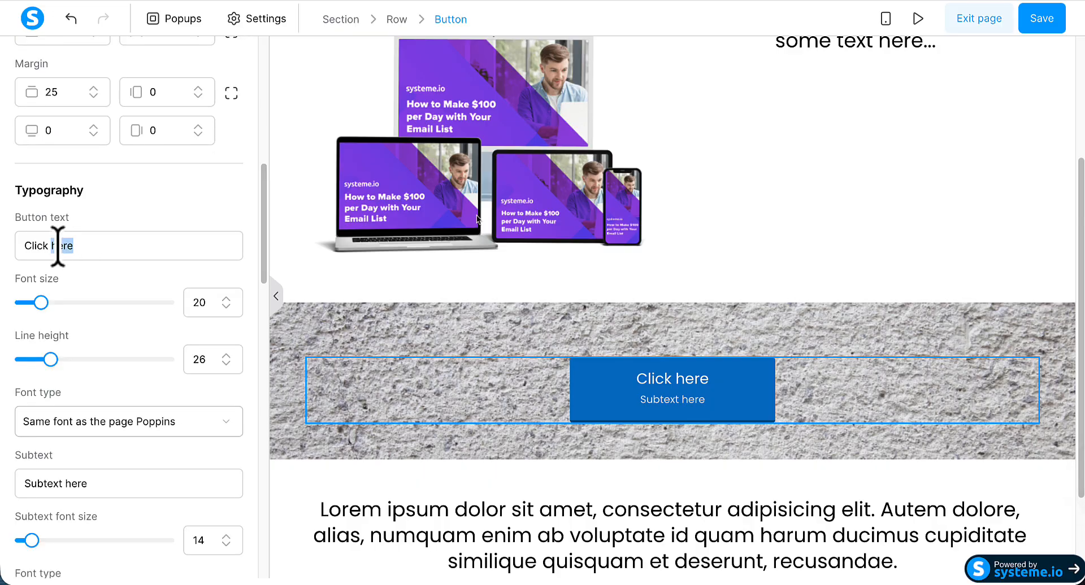
triple_click(58, 246)
text(Click )
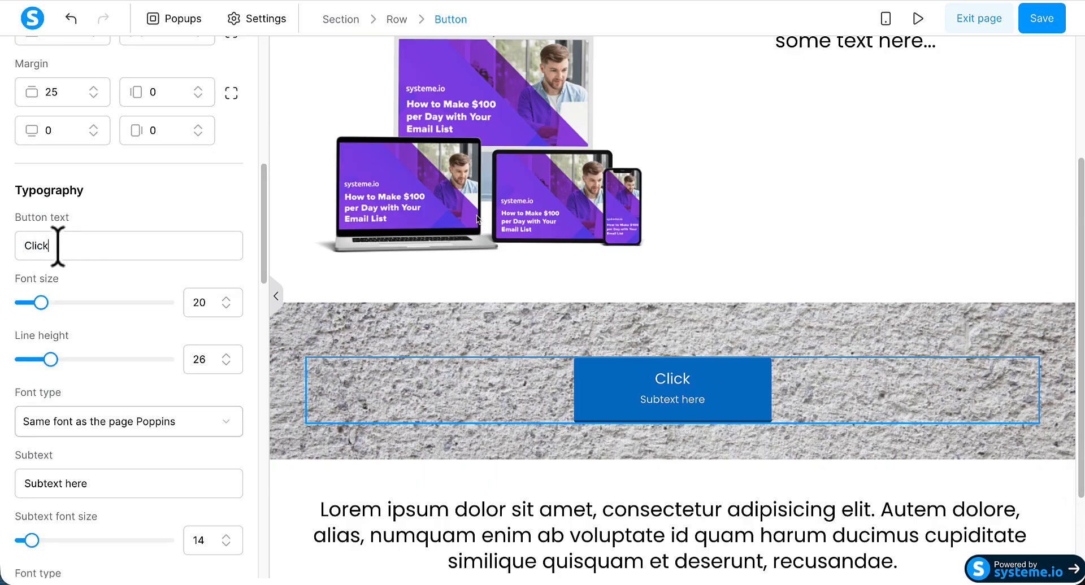
text(Here)
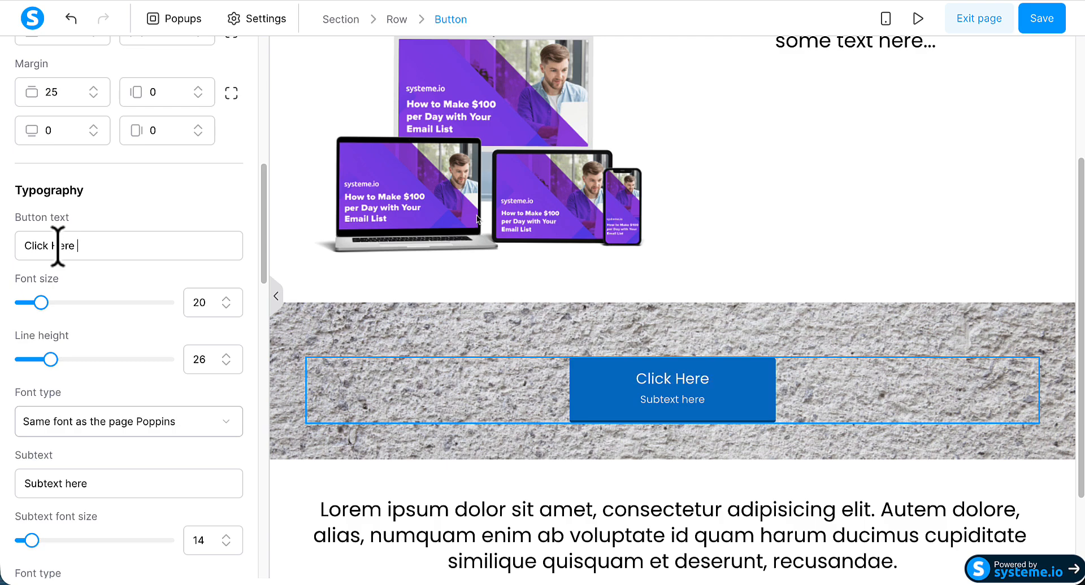
text( To)
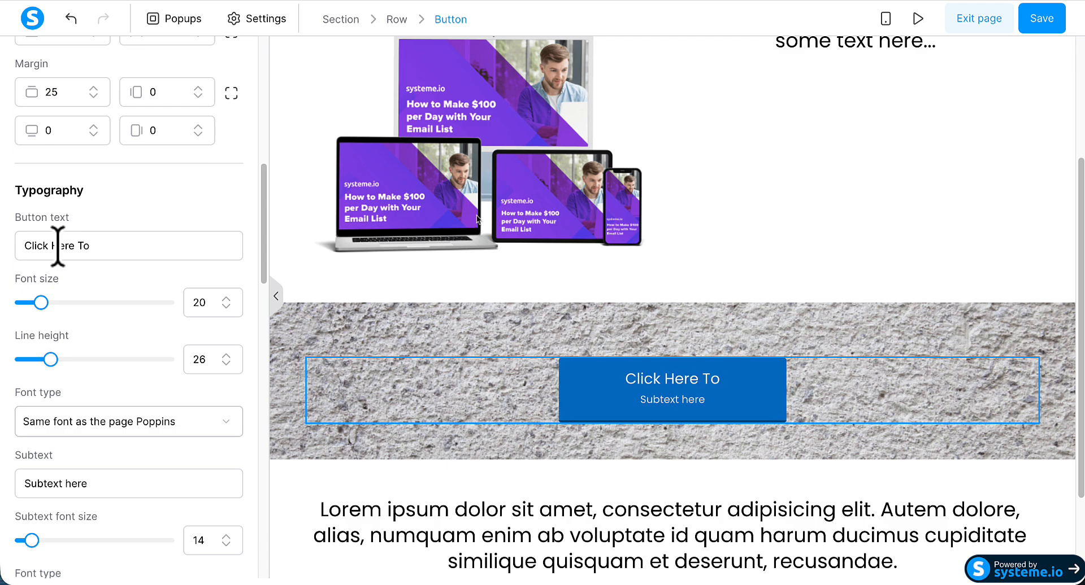
text( Grab Th)
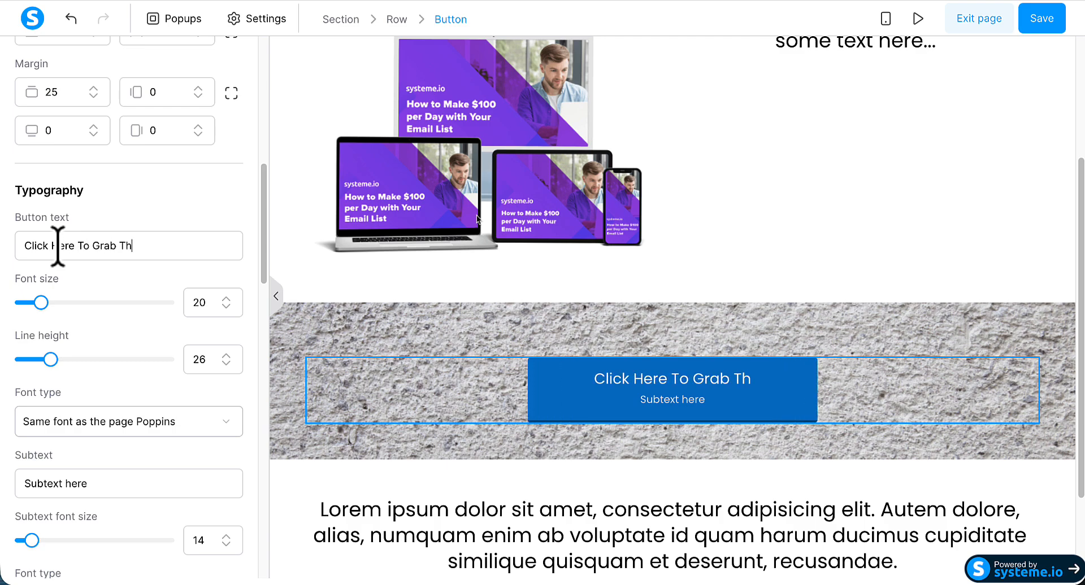
text(is Speci)
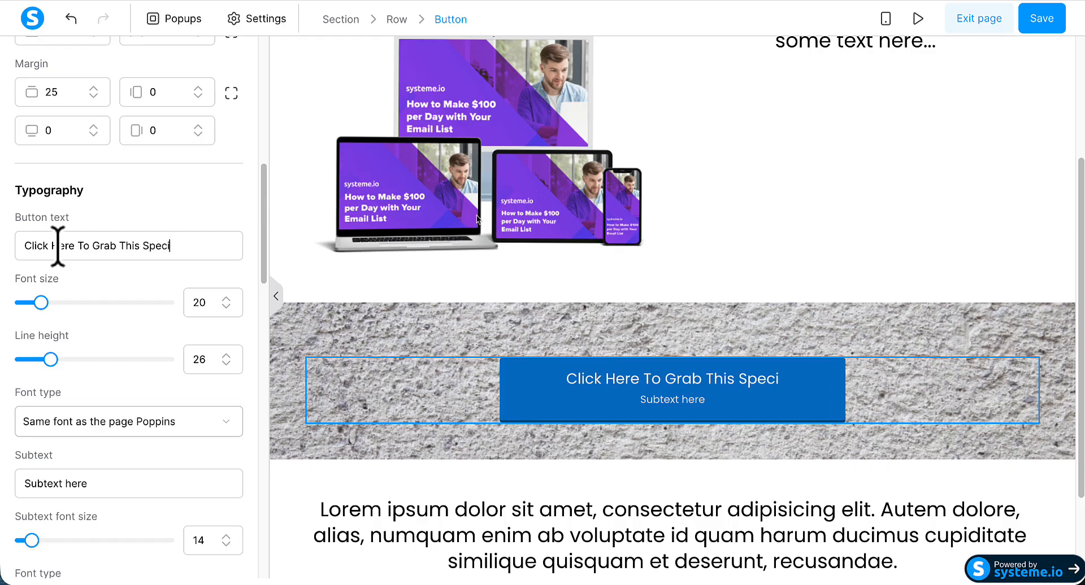
text(al Offer)
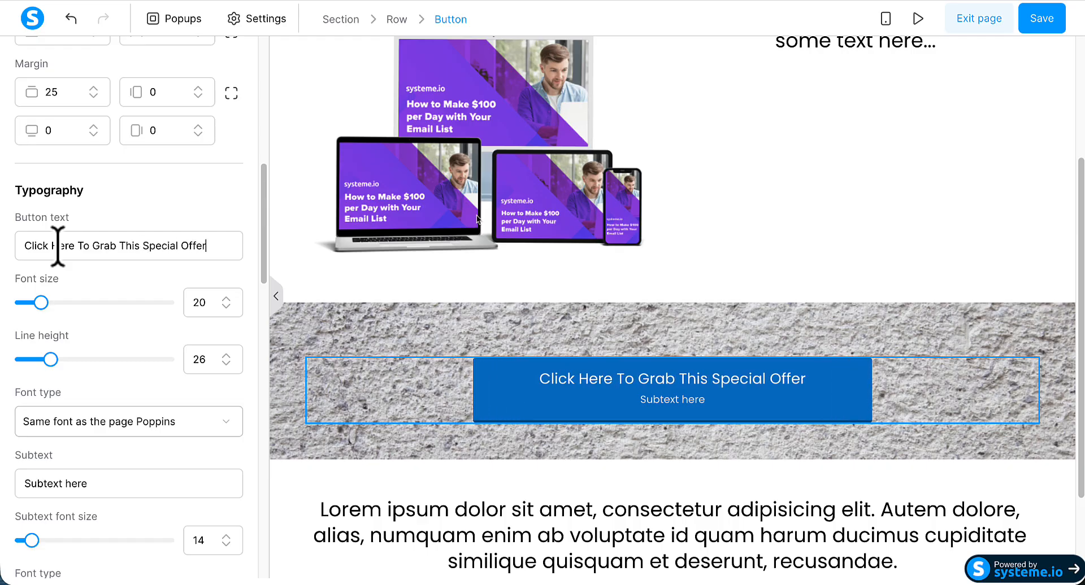
text( Now!)
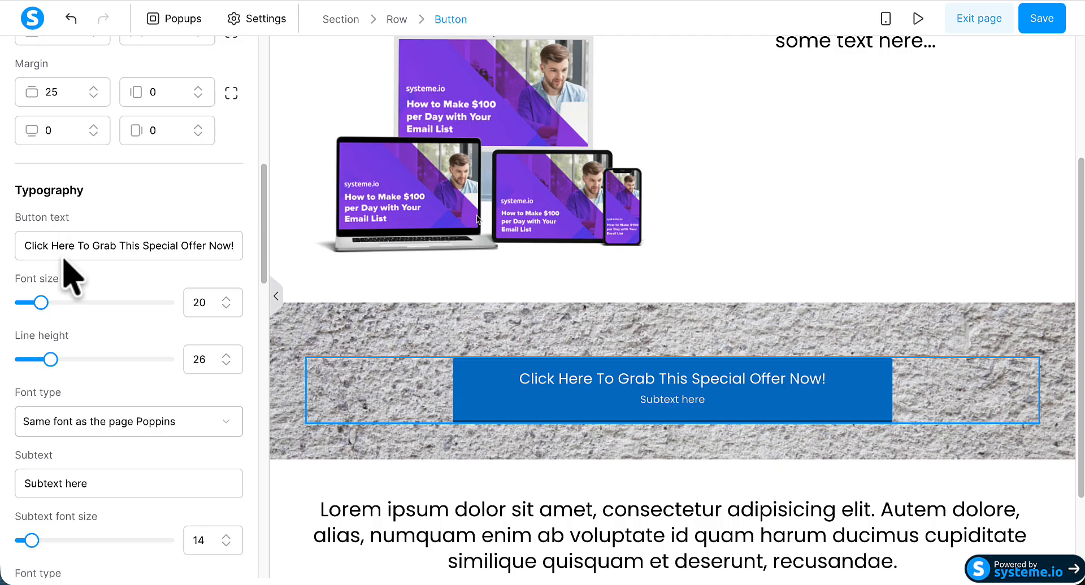
Step: Remove the subtext from the button
scroll(72, 272, down, 1)
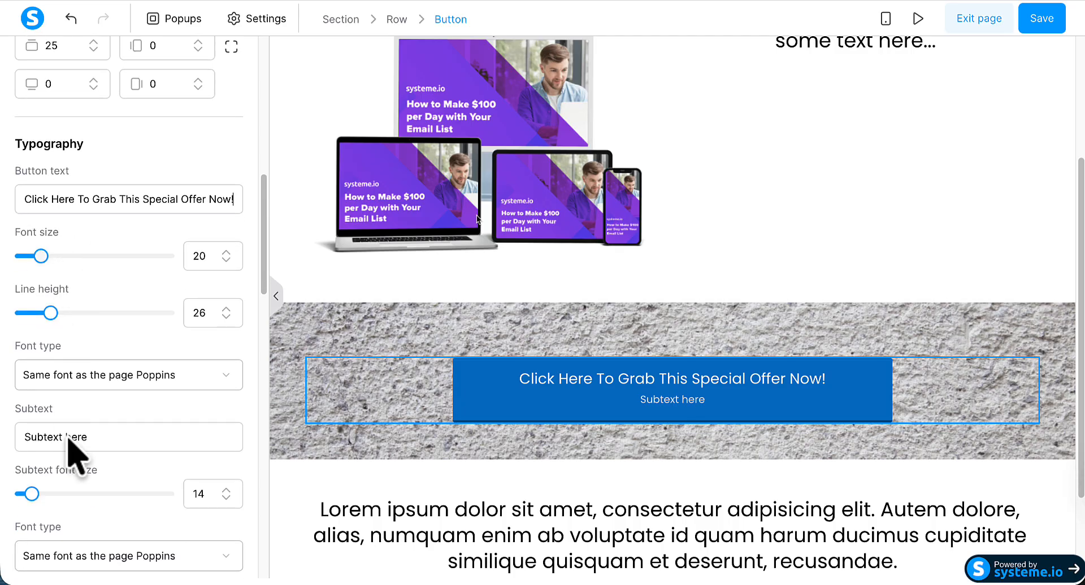
click(91, 436)
drag(92, 436, 28, 436)
key(BackSpace)
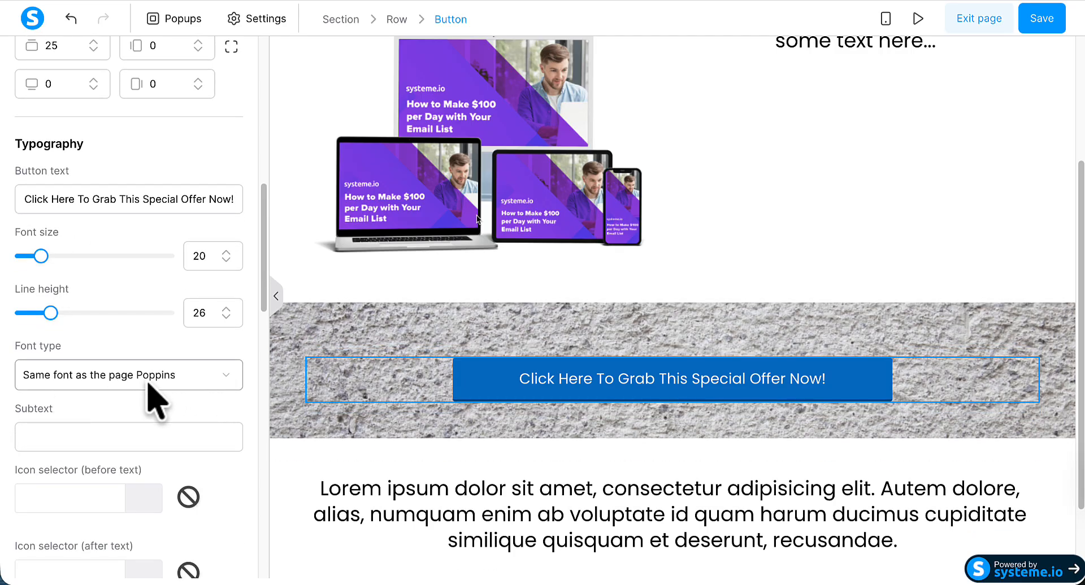
Step: Set the button's background color to the solid dark purple 271a56
scroll(154, 396, down, 3)
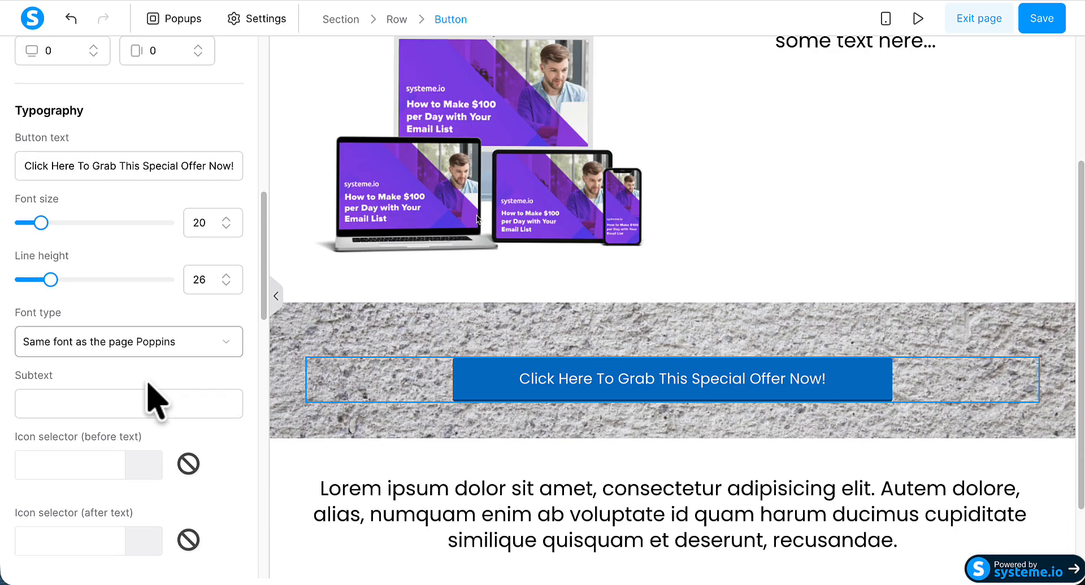
scroll(149, 384, down, 8)
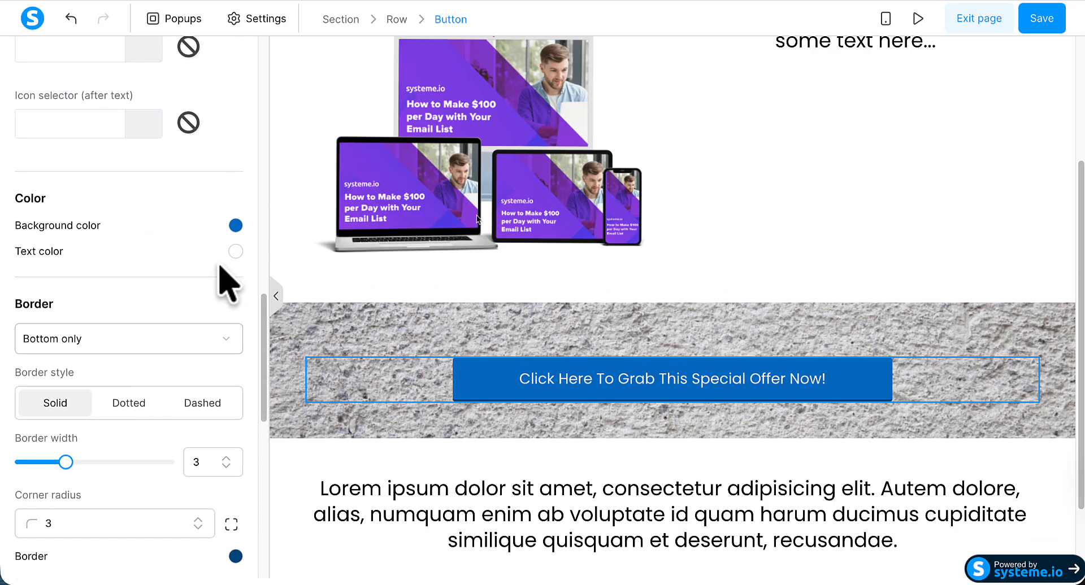
click(235, 225)
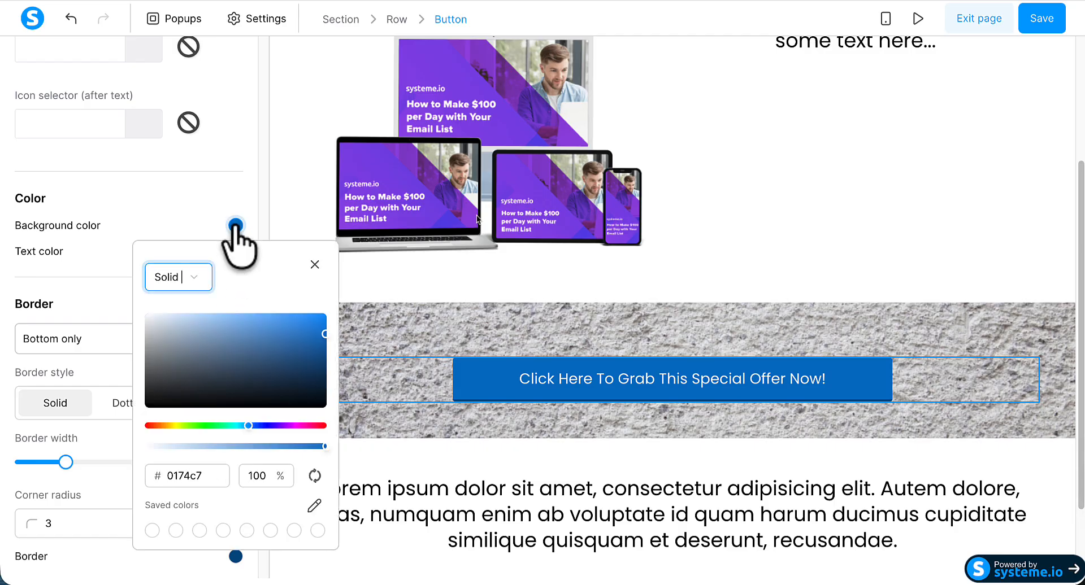
click(273, 426)
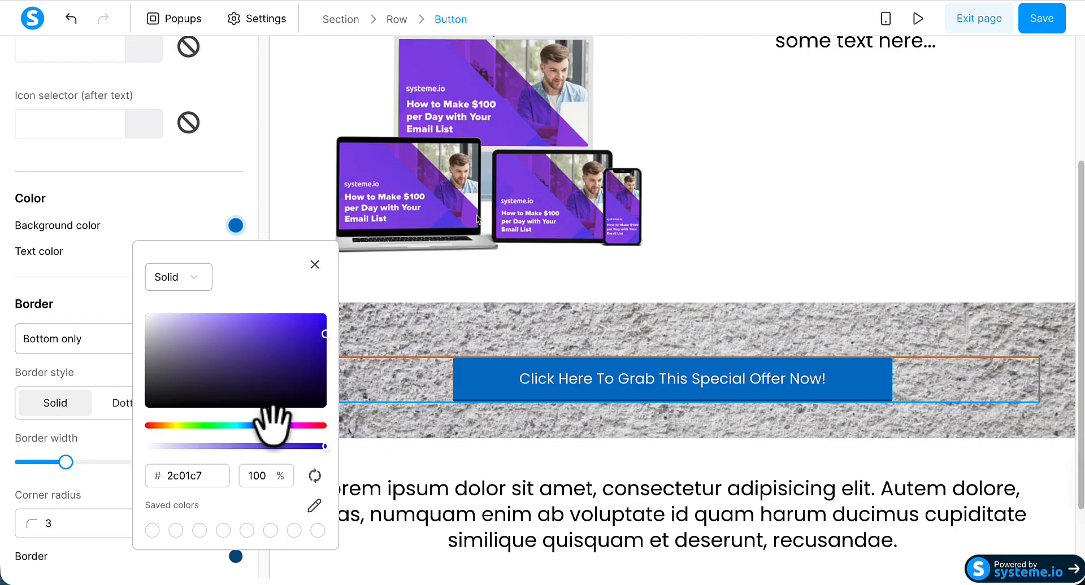
click(272, 375)
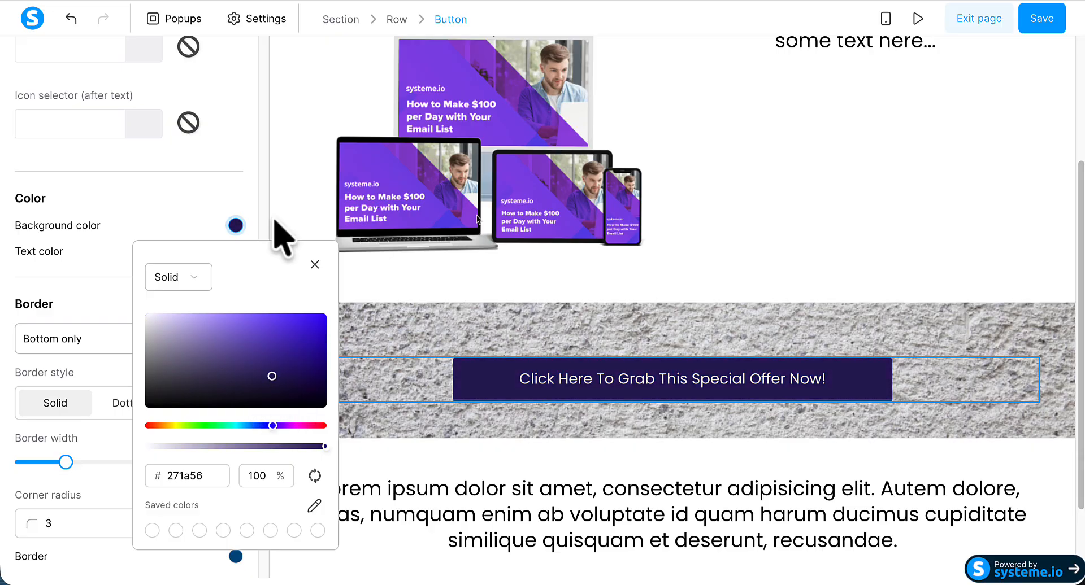
click(315, 264)
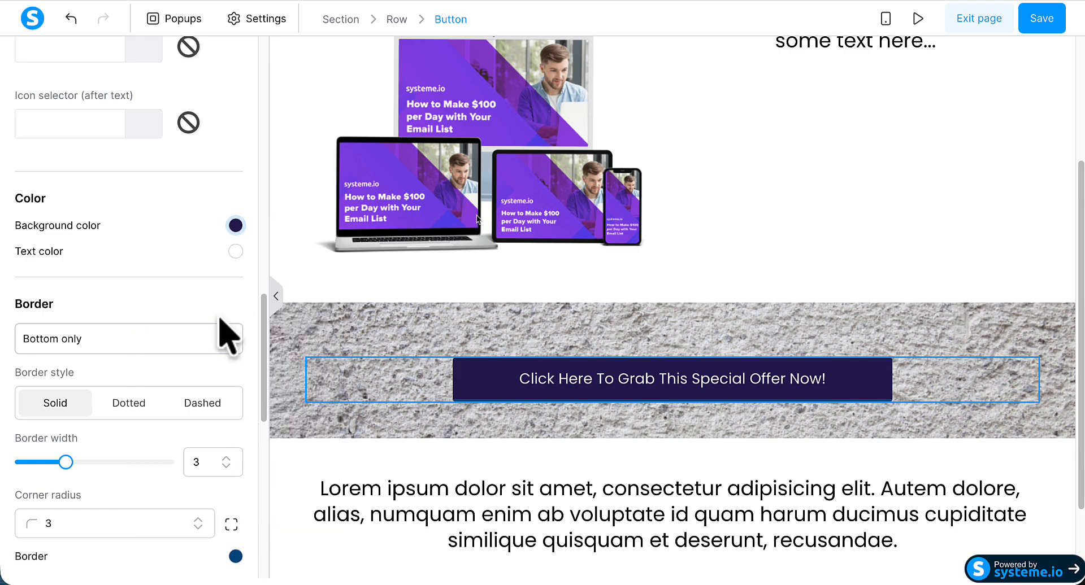
Step: Set the button's click action to Open URL and check the options for which window the link opens in
scroll(220, 324, down, 4)
scroll(221, 319, down, 5)
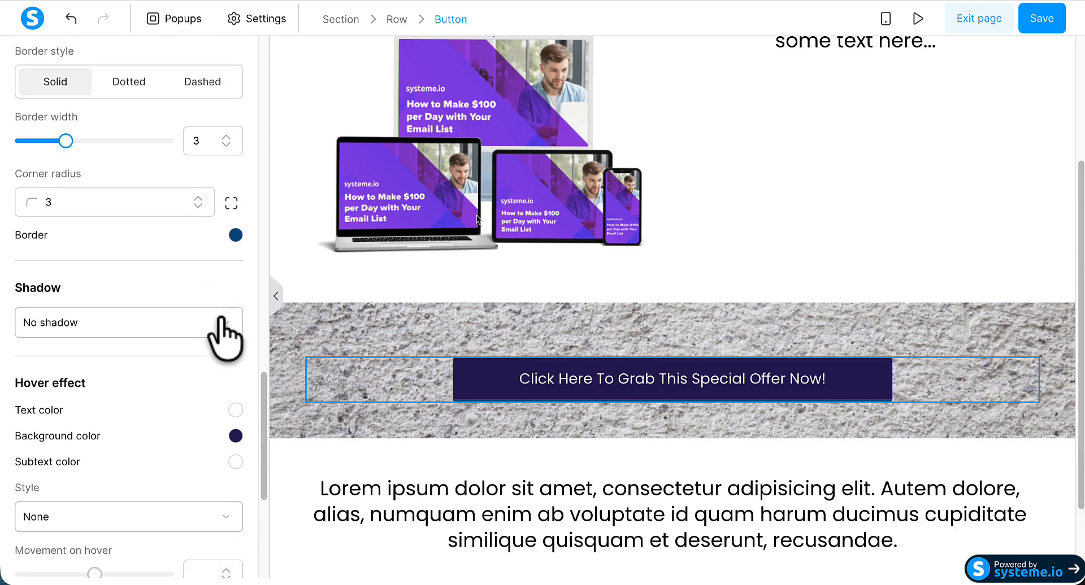
scroll(218, 334, down, 1)
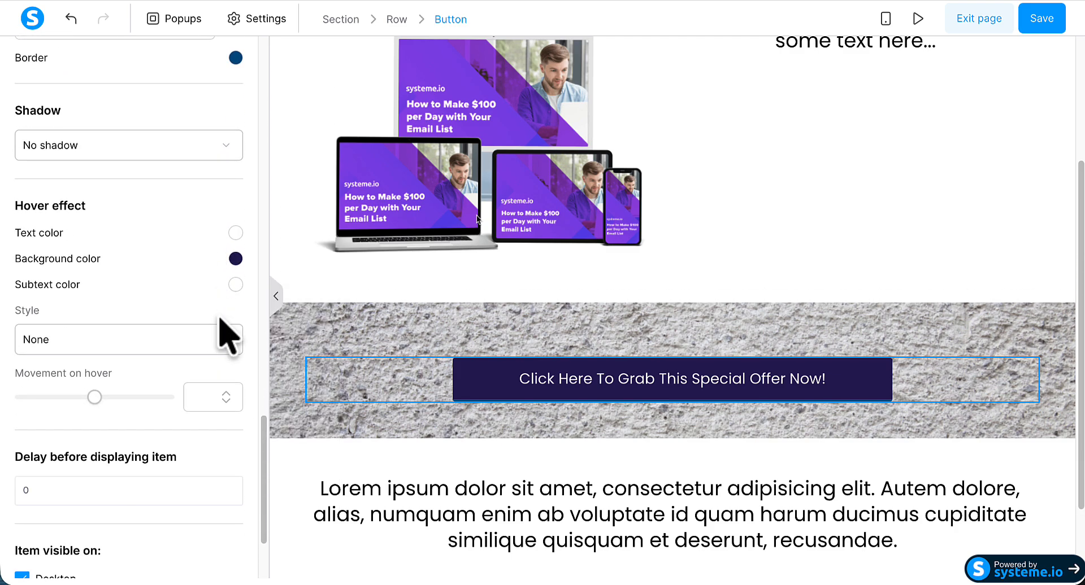
scroll(223, 322, up, 10)
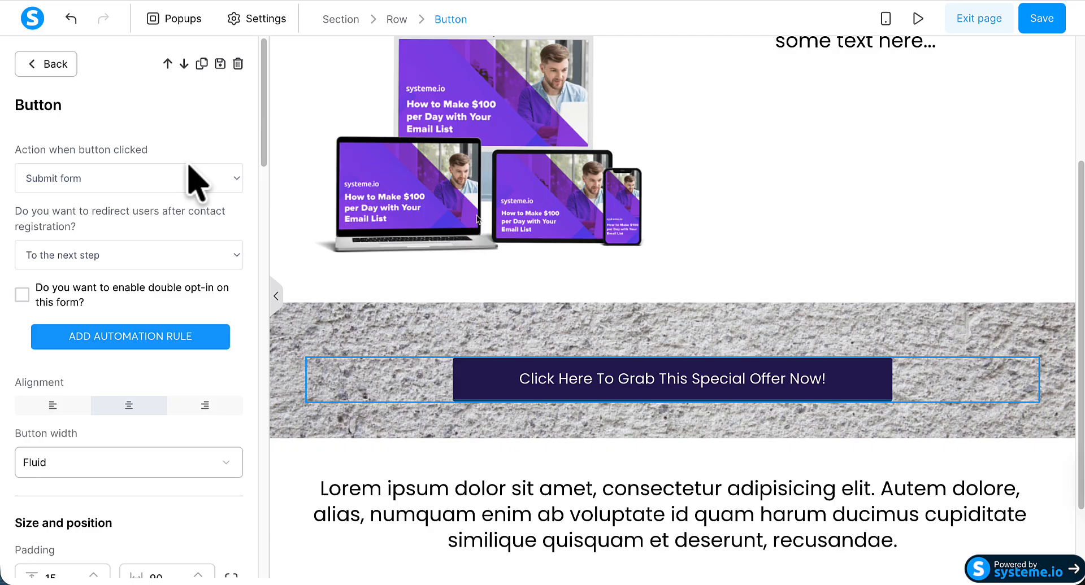
click(235, 187)
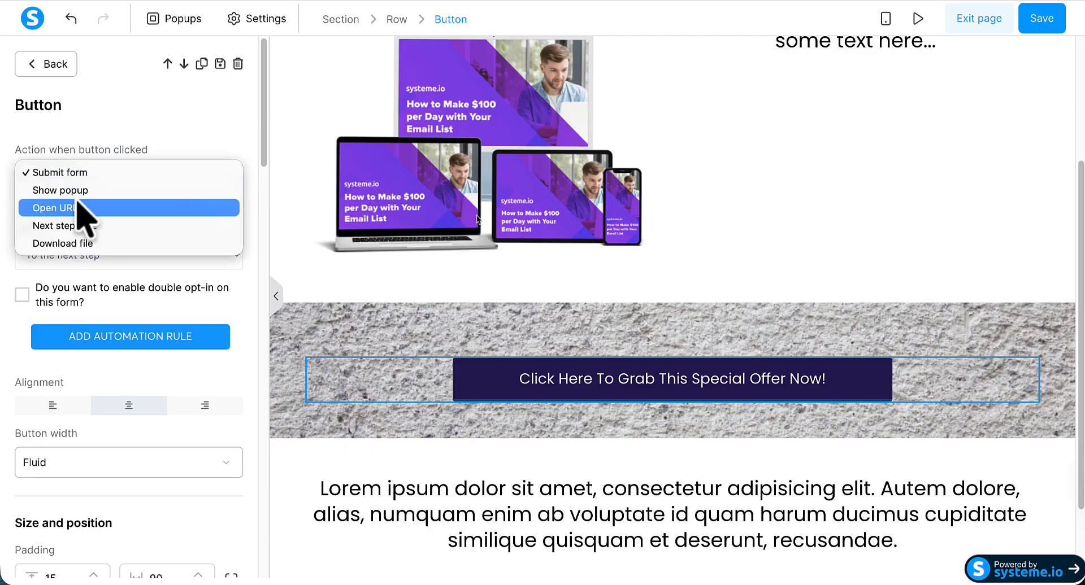
click(79, 209)
click(71, 231)
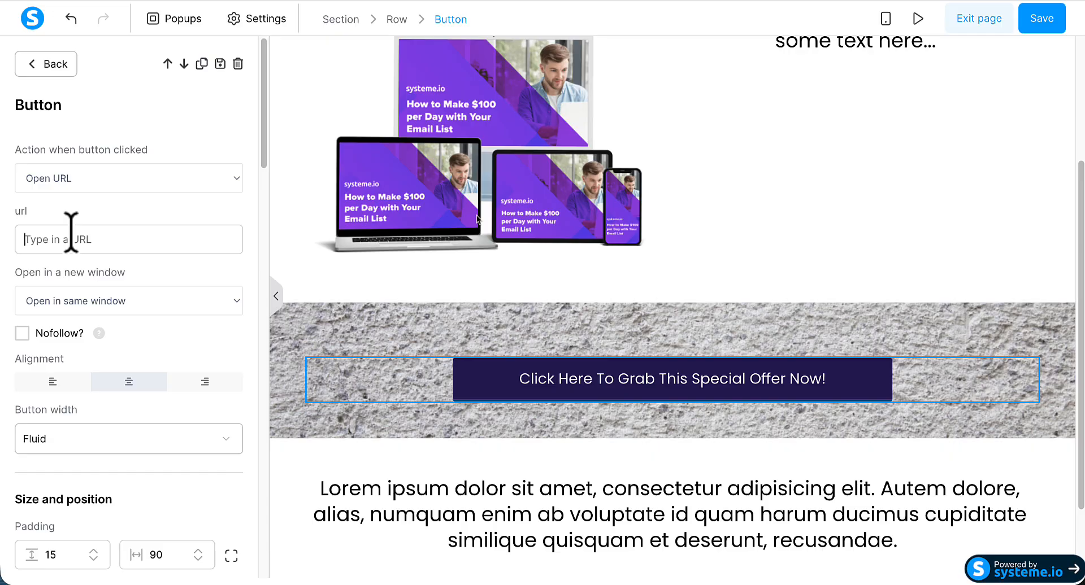
click(195, 300)
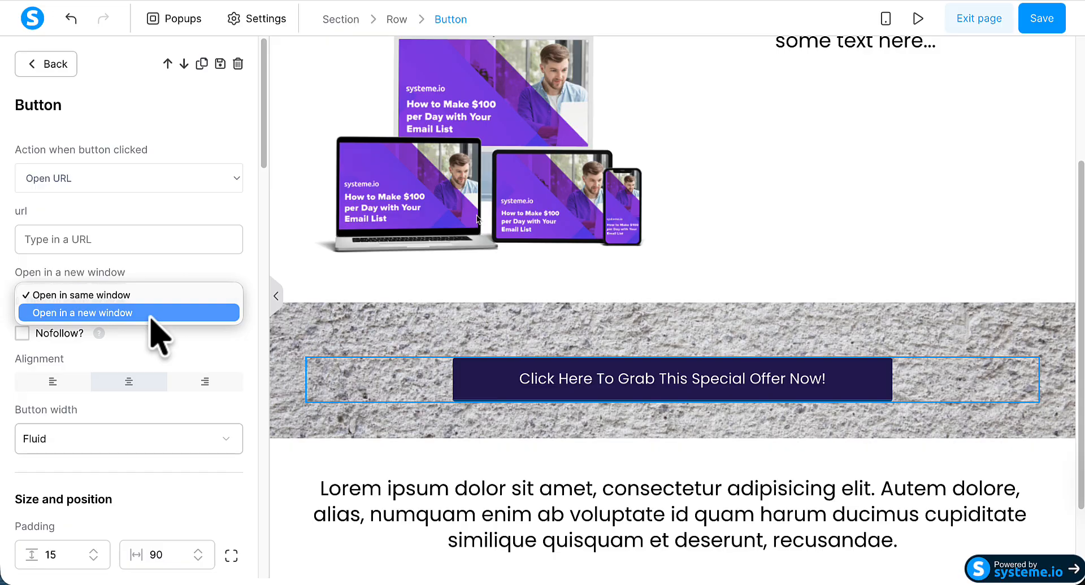
click(125, 314)
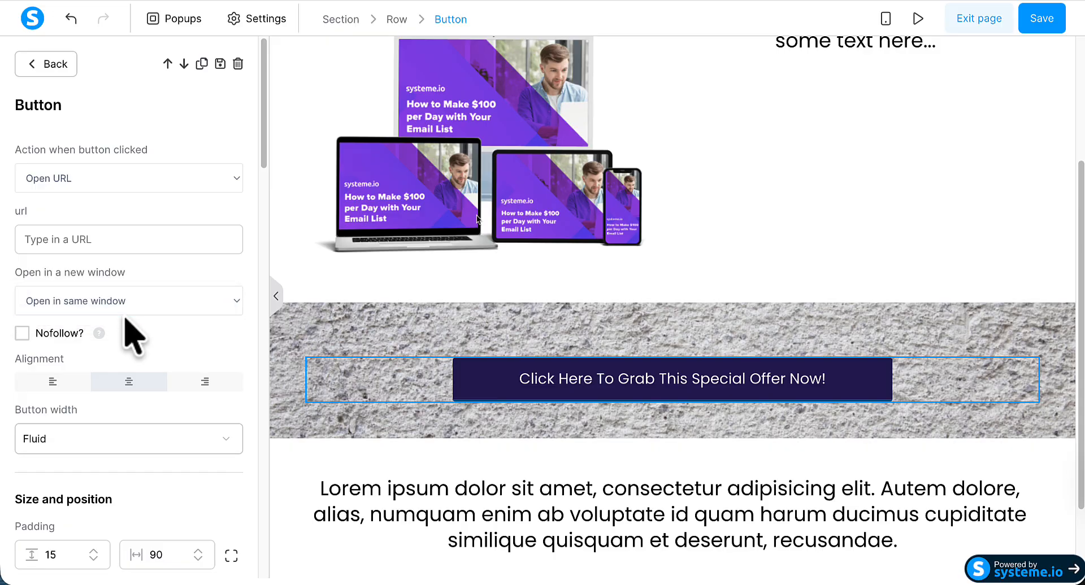
Step: Save the page and preview the concrete section with its call-to-action button
scroll(155, 326, down, 10)
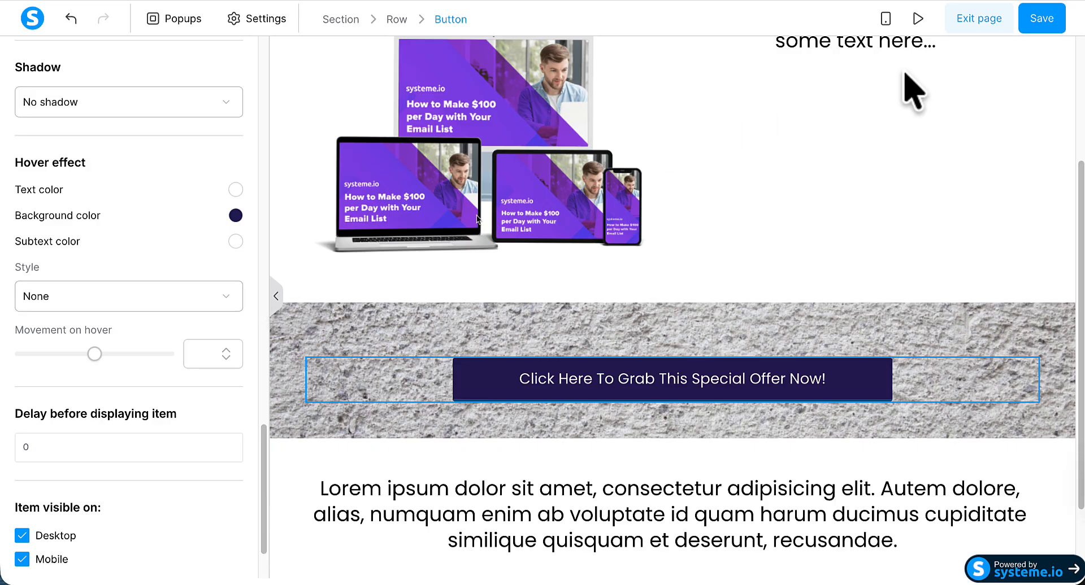
click(1036, 19)
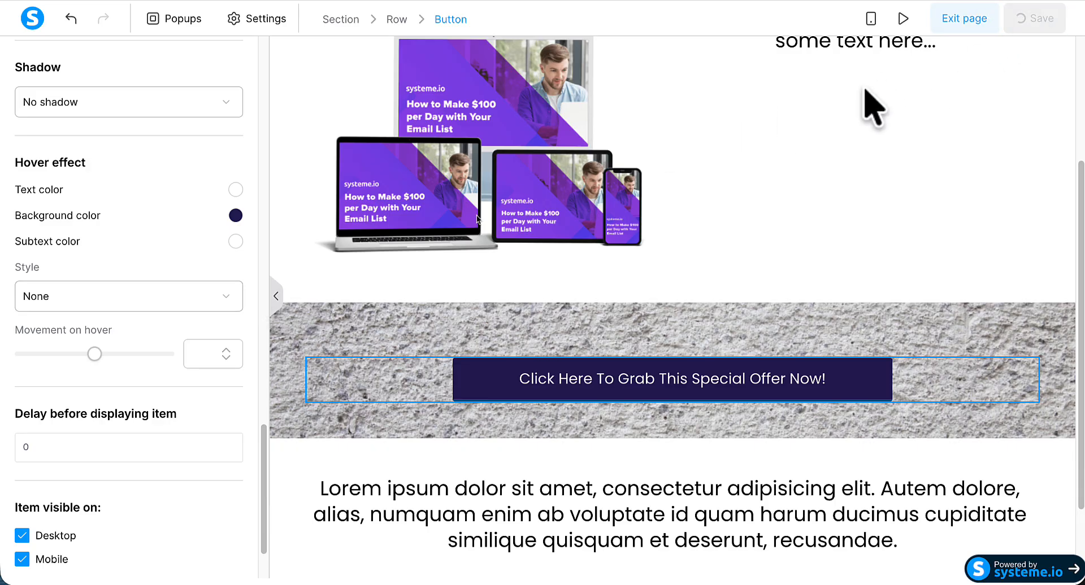
click(917, 23)
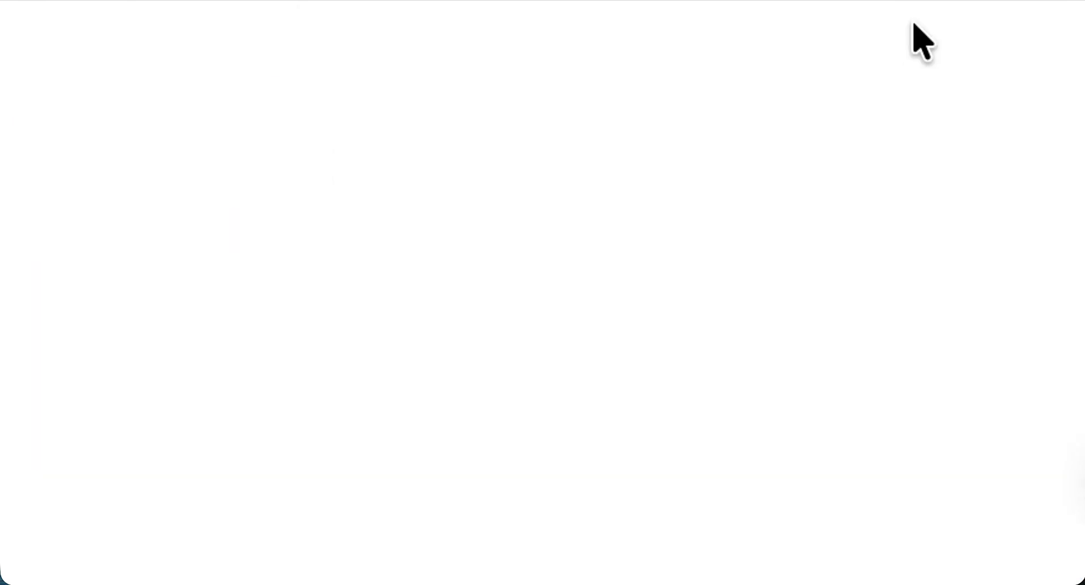
scroll(706, 274, down, 2)
scroll(713, 276, down, 3)
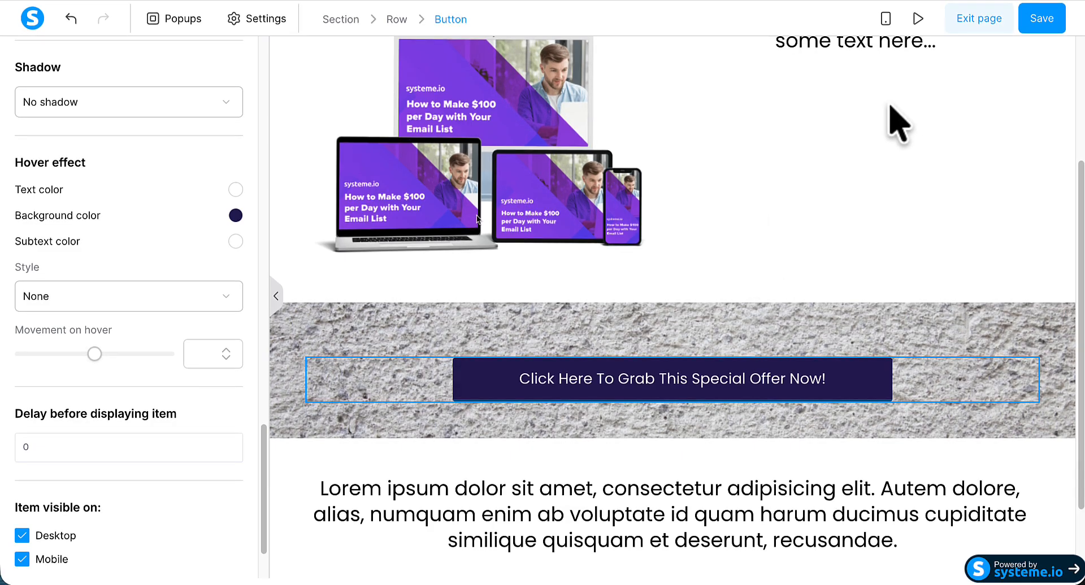
Step: In the mobile view, set the font size of the "Click Here To Grab This Special Offer Now!" button to 14
click(885, 21)
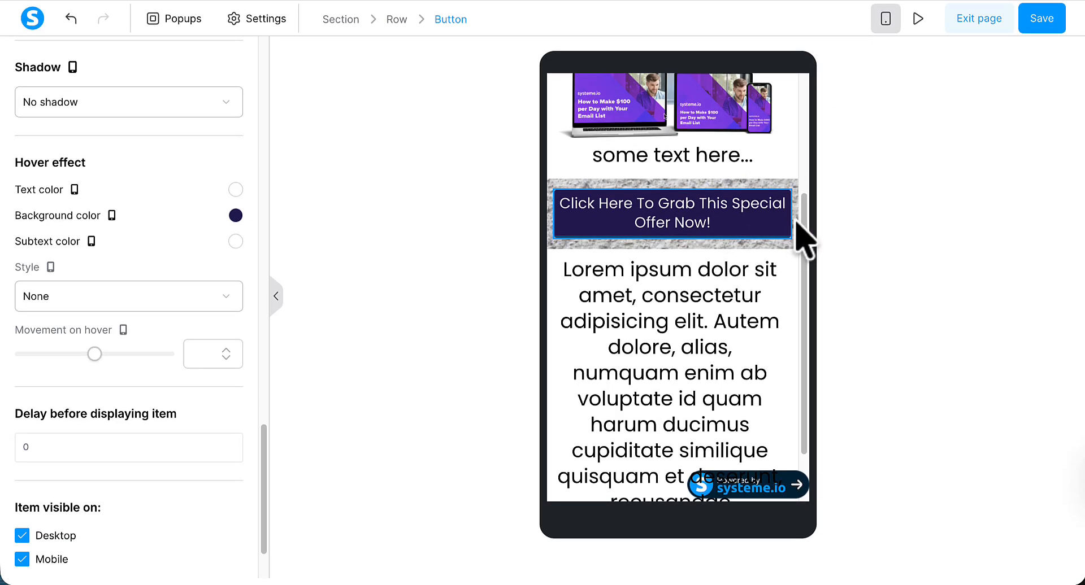
click(804, 159)
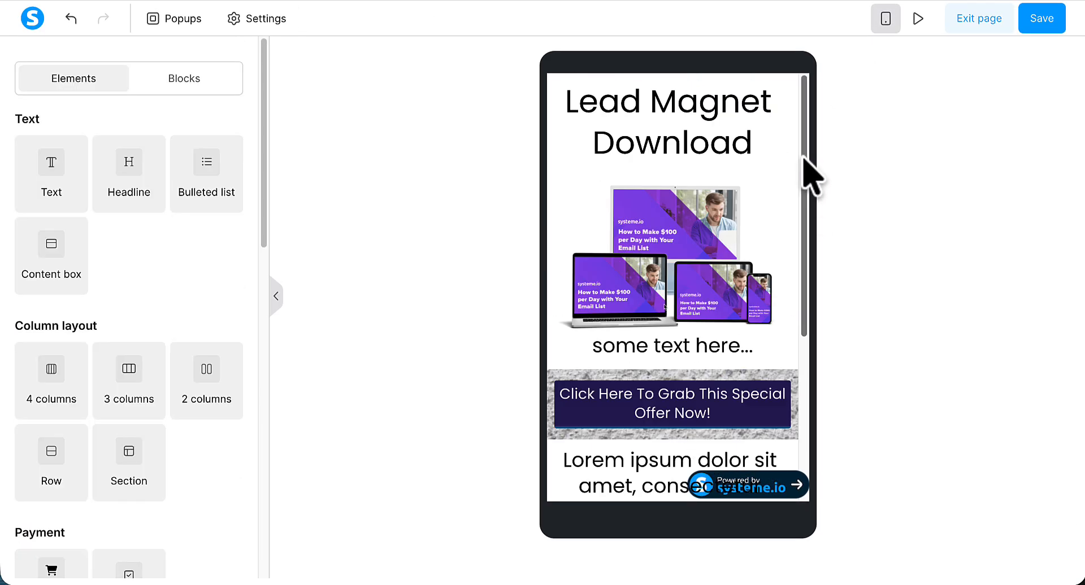
drag(804, 159, 799, 217)
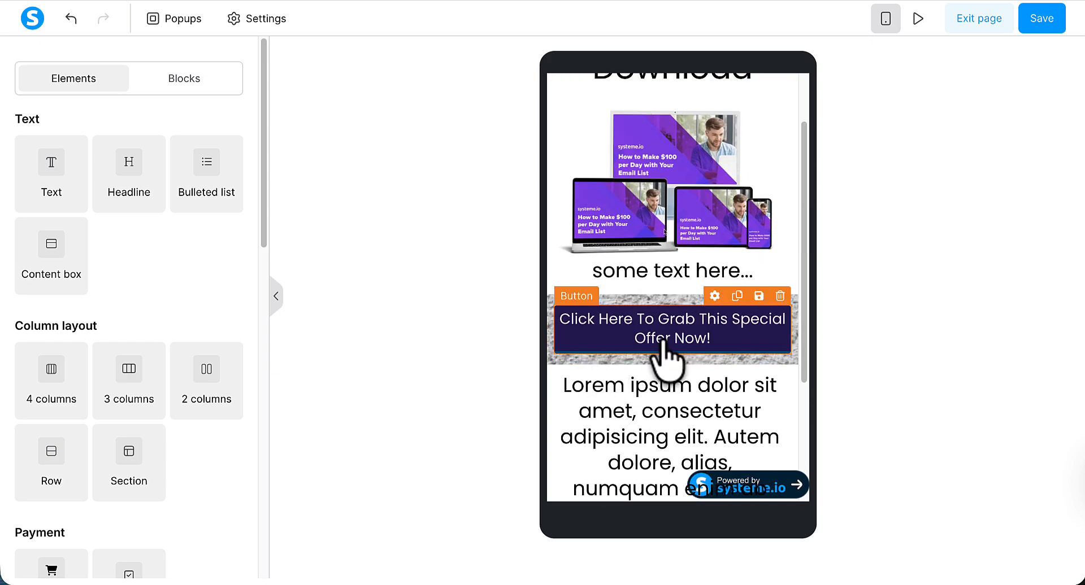
click(590, 356)
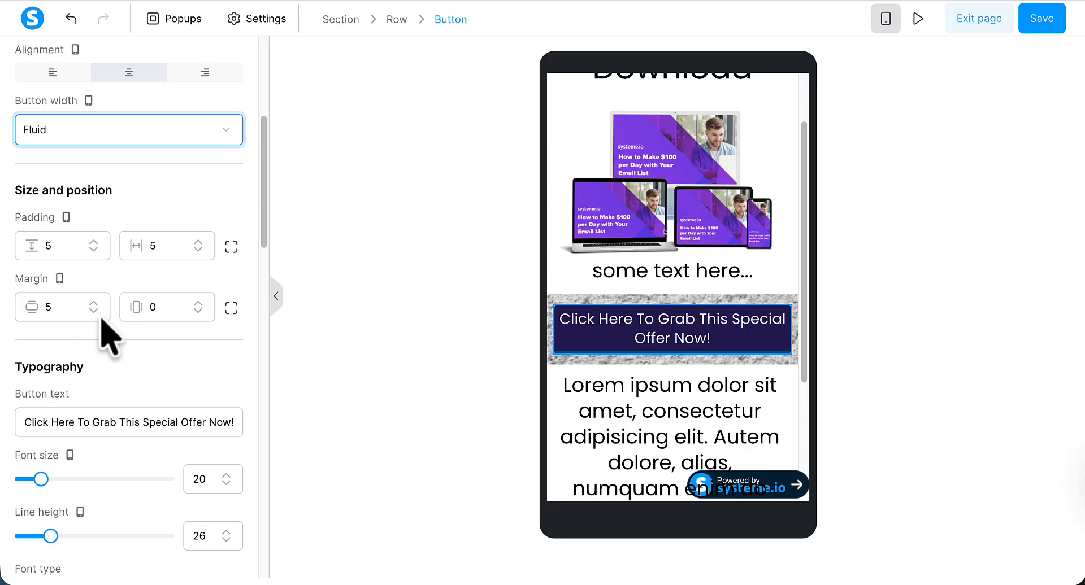
click(227, 484)
click(226, 484)
click(227, 484)
click(227, 484)
click(226, 484)
click(227, 484)
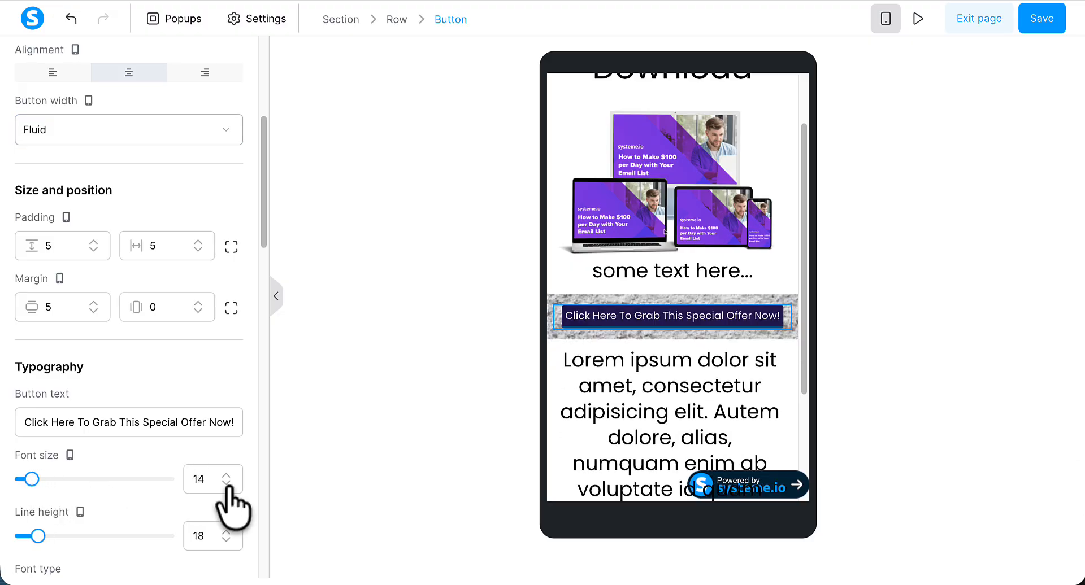
click(834, 110)
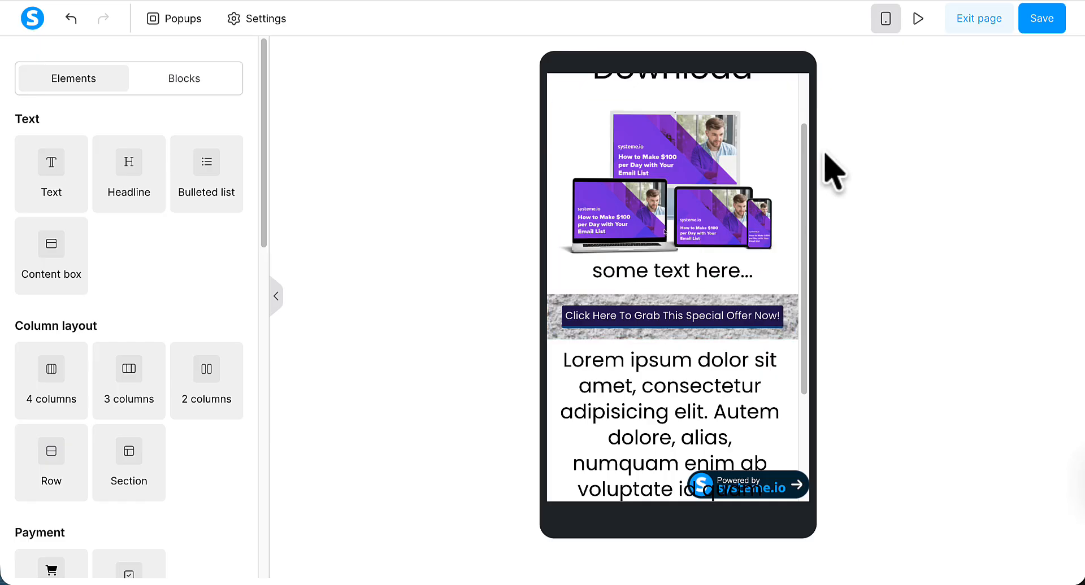
Step: Back in the desktop view, set the concrete section's background image display to Full Center (Fixed)
click(885, 19)
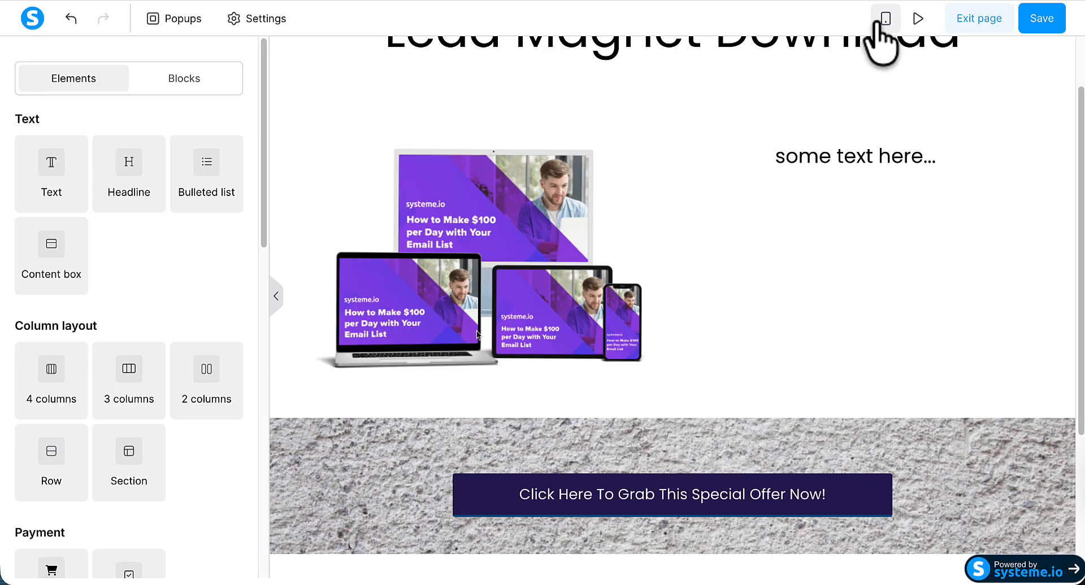
click(367, 438)
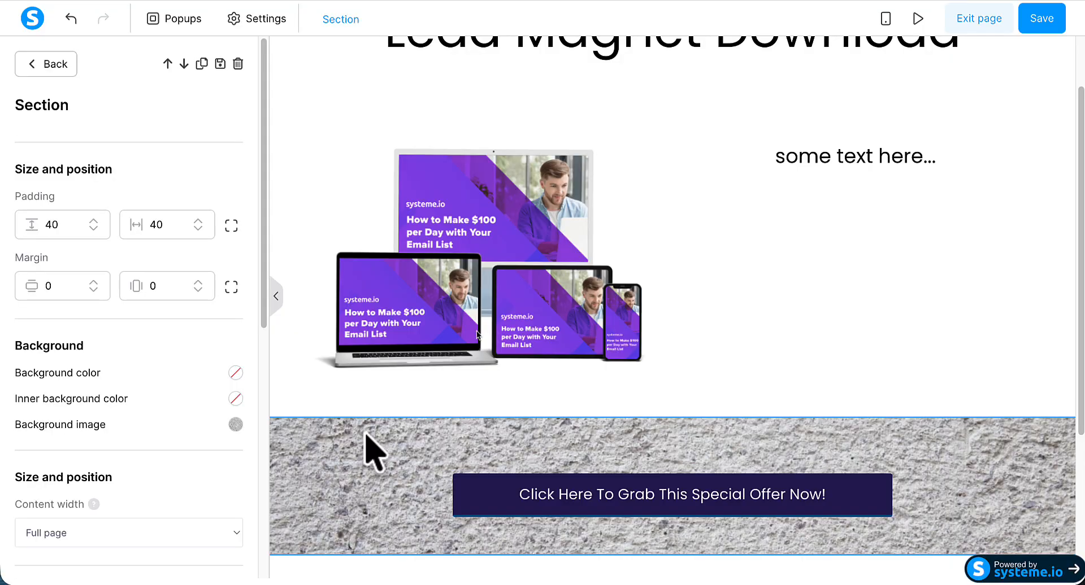
click(236, 424)
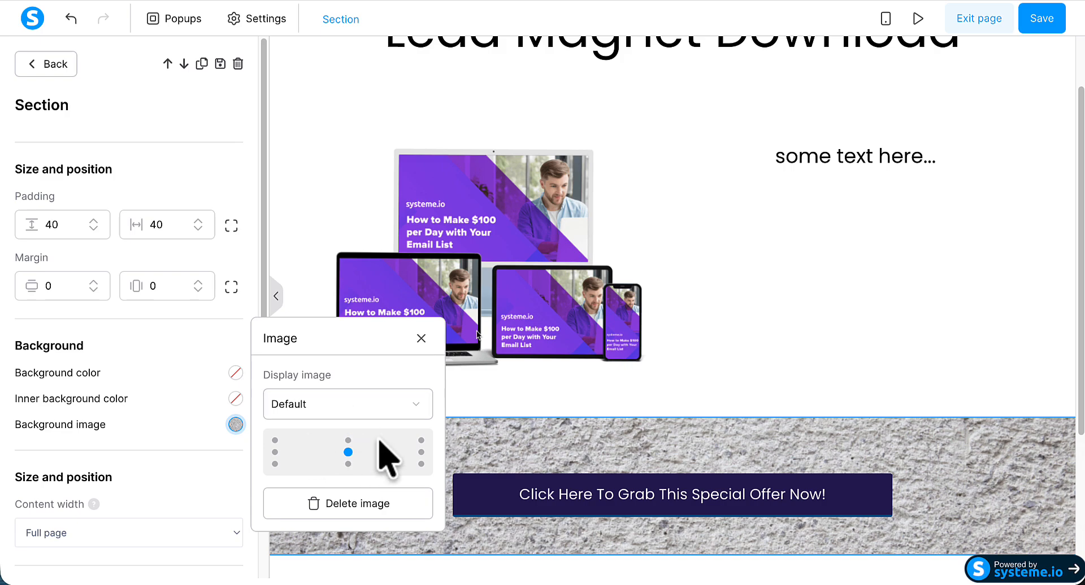
click(415, 408)
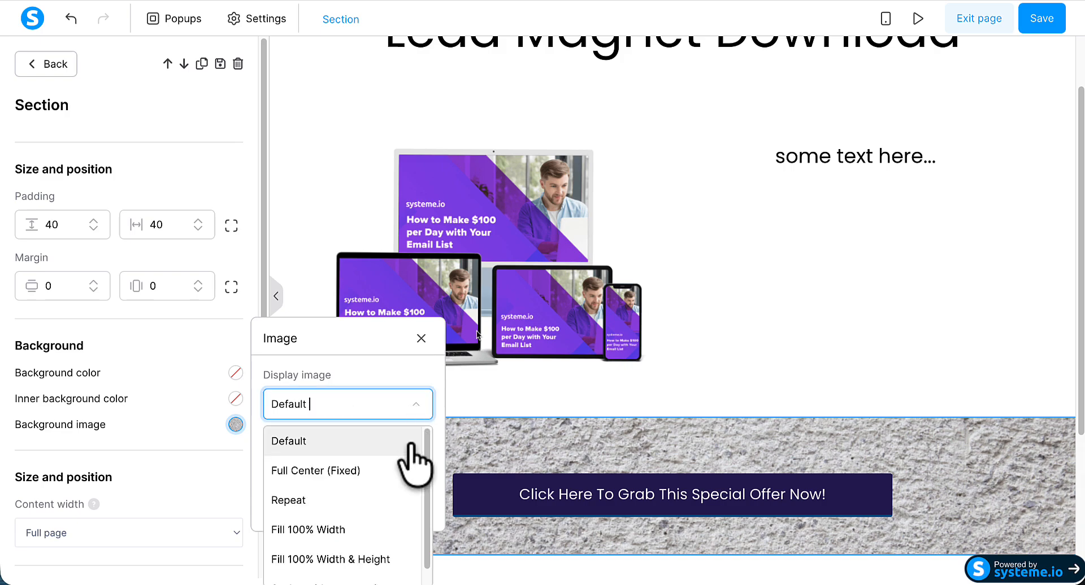
scroll(411, 447, down, 1)
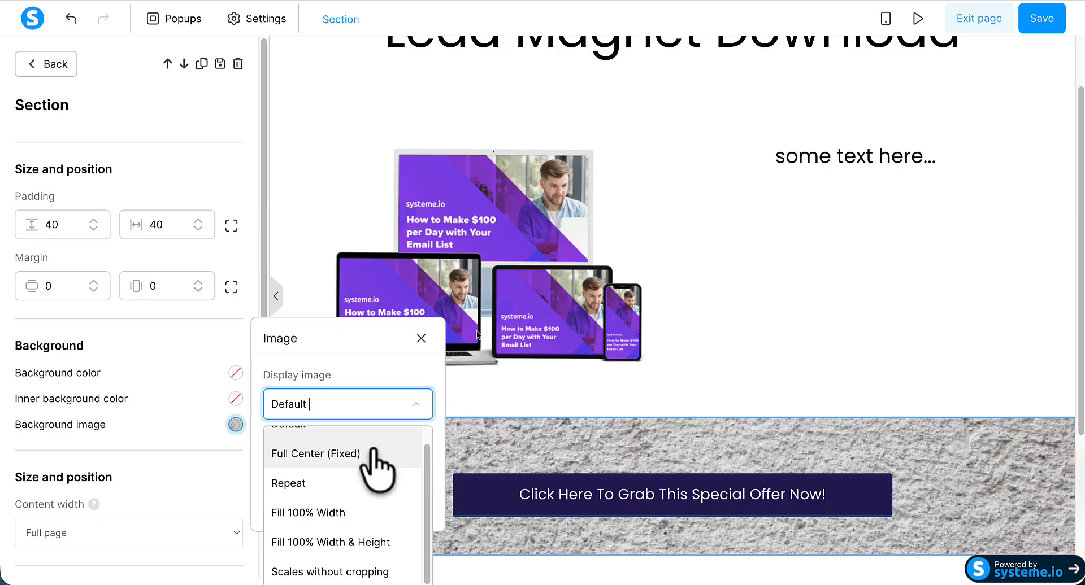
click(316, 454)
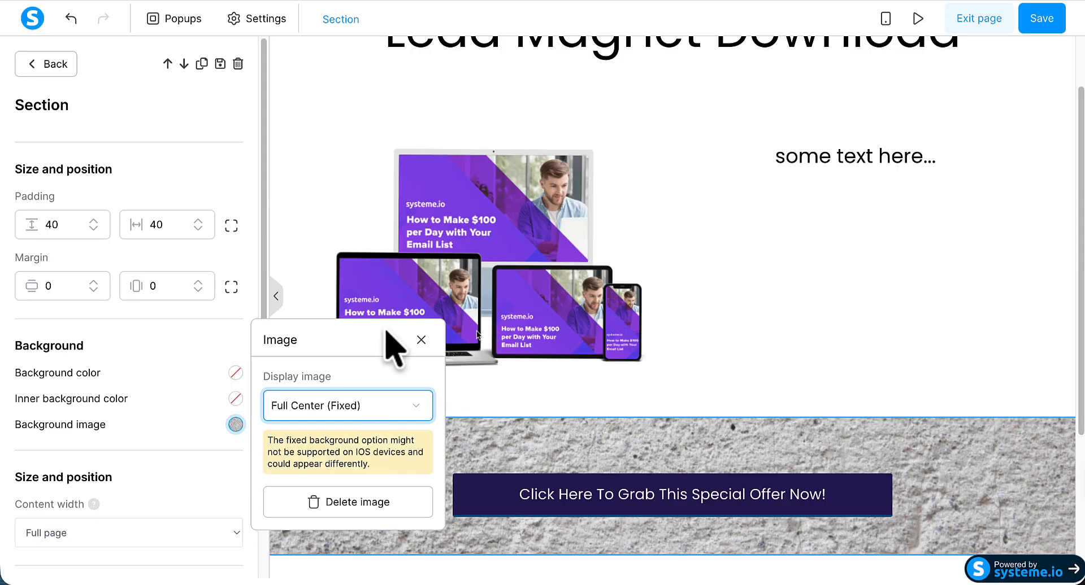
click(420, 340)
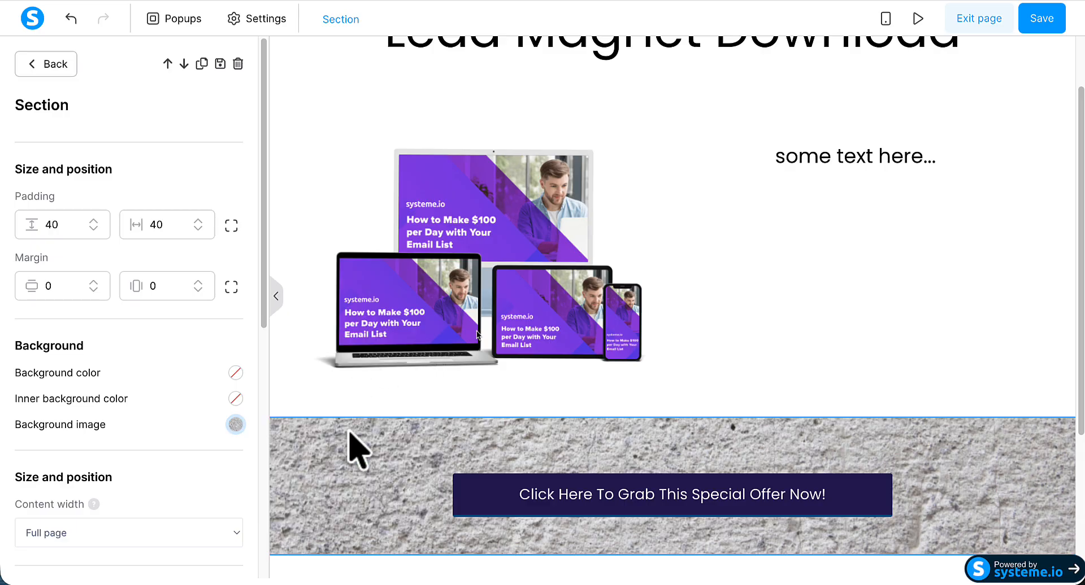
Step: Save the page and preview how the fixed concrete background behaves while scrolling up and down
click(1041, 18)
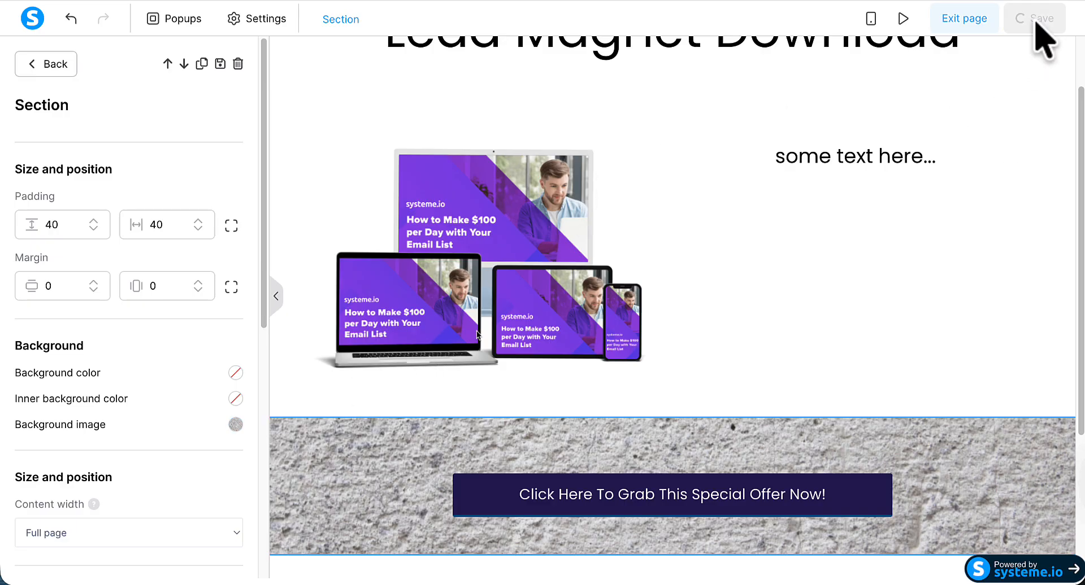
click(918, 18)
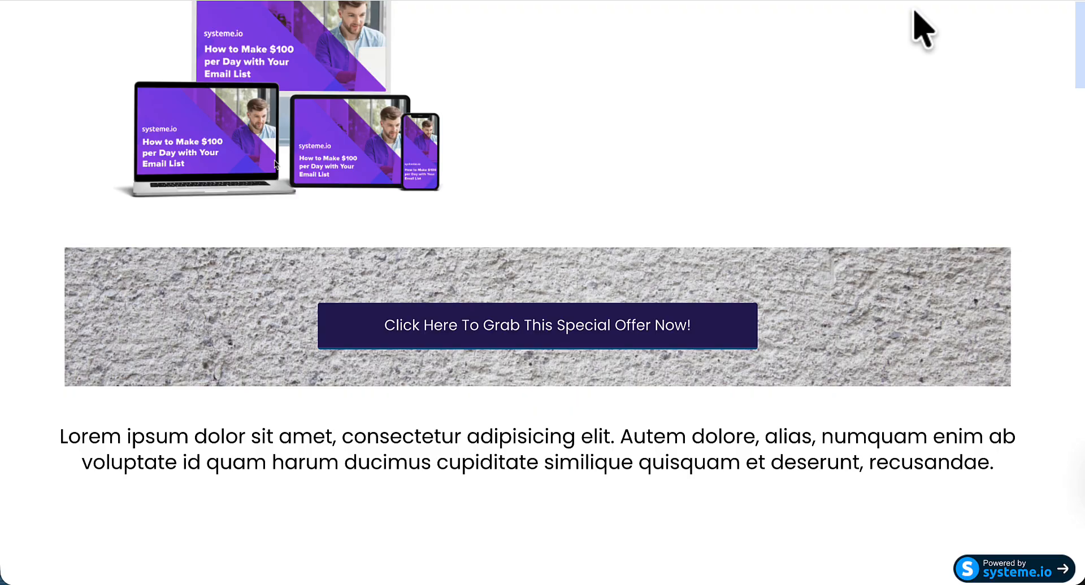
scroll(901, 182, down, 4)
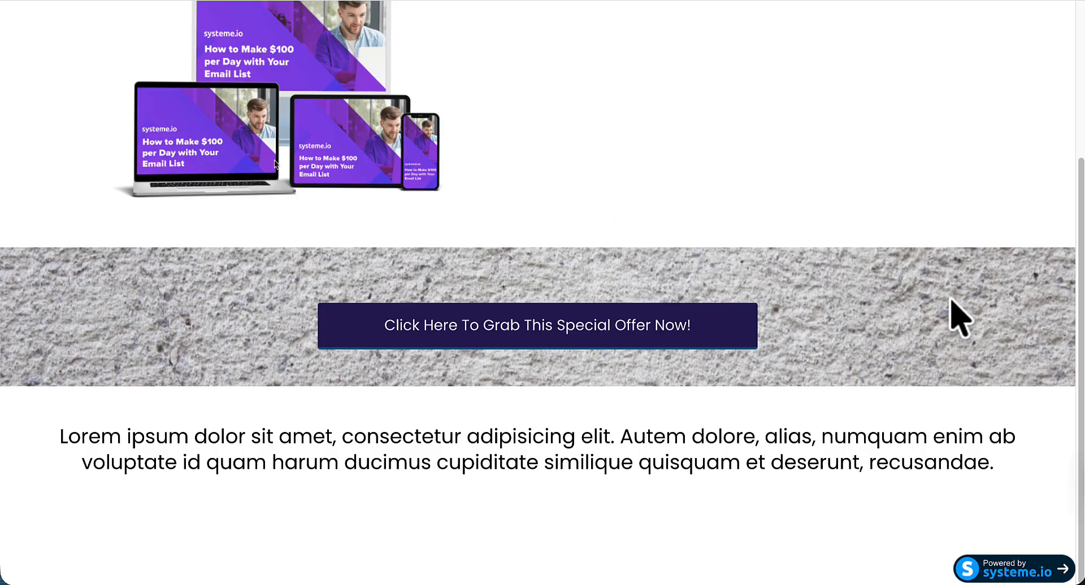
scroll(958, 316, up, 1)
scroll(935, 301, up, 2)
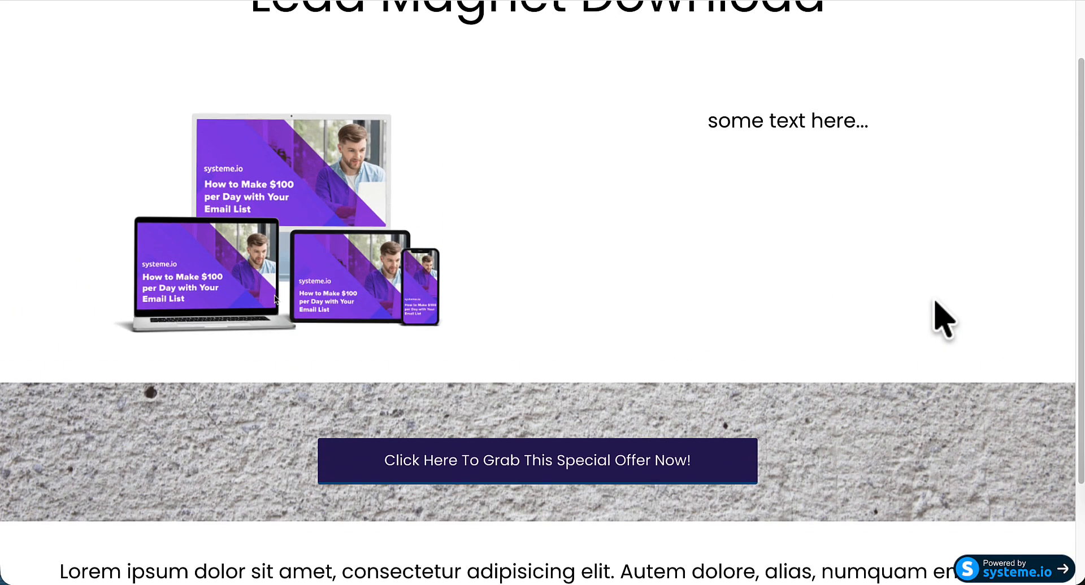
scroll(935, 302, up, 1)
scroll(936, 300, down, 2)
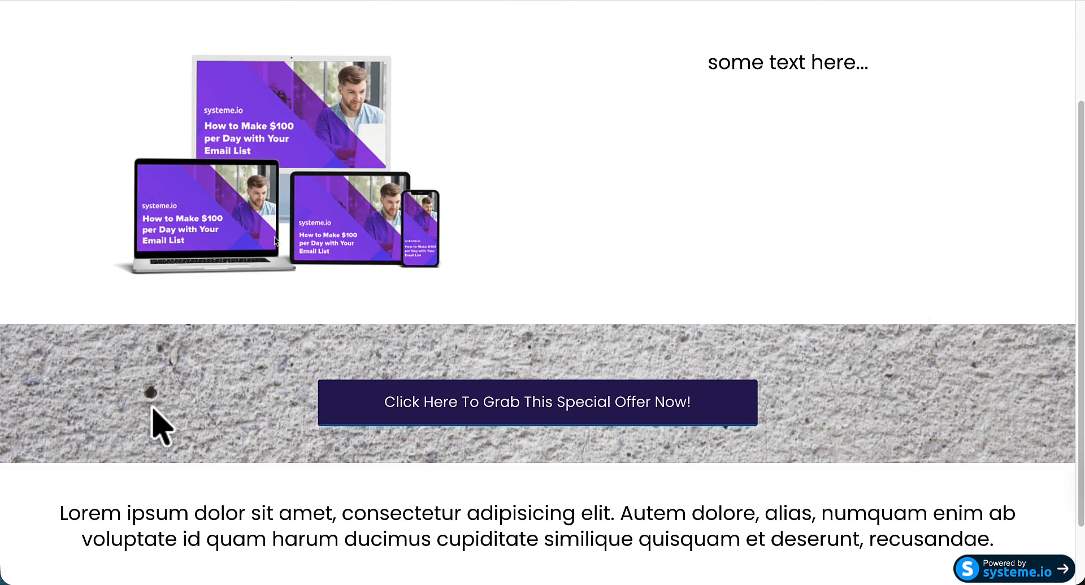
scroll(155, 424, down, 2)
scroll(153, 410, down, 1)
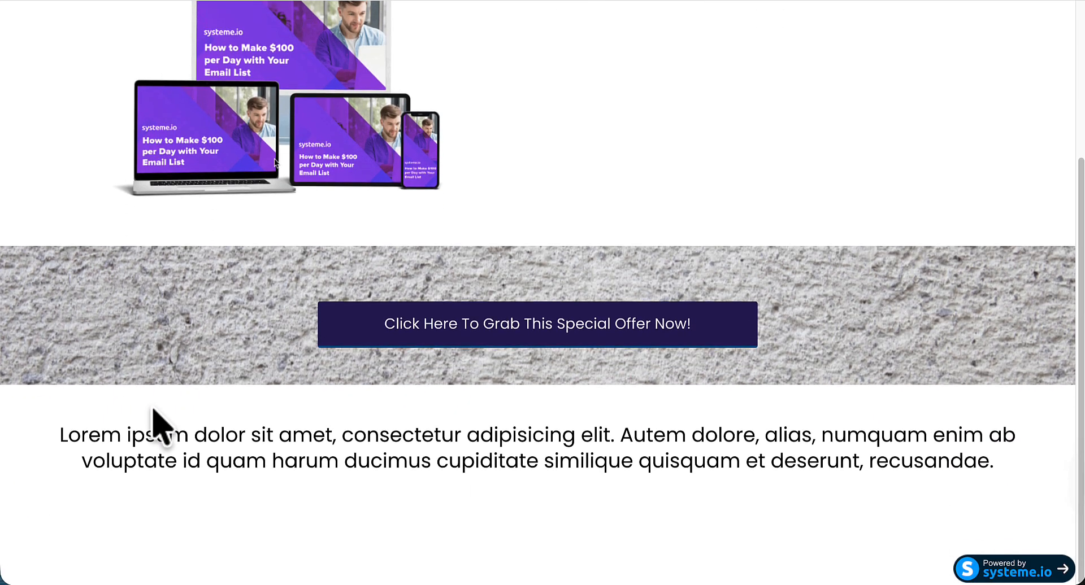
scroll(153, 409, up, 2)
scroll(153, 408, up, 4)
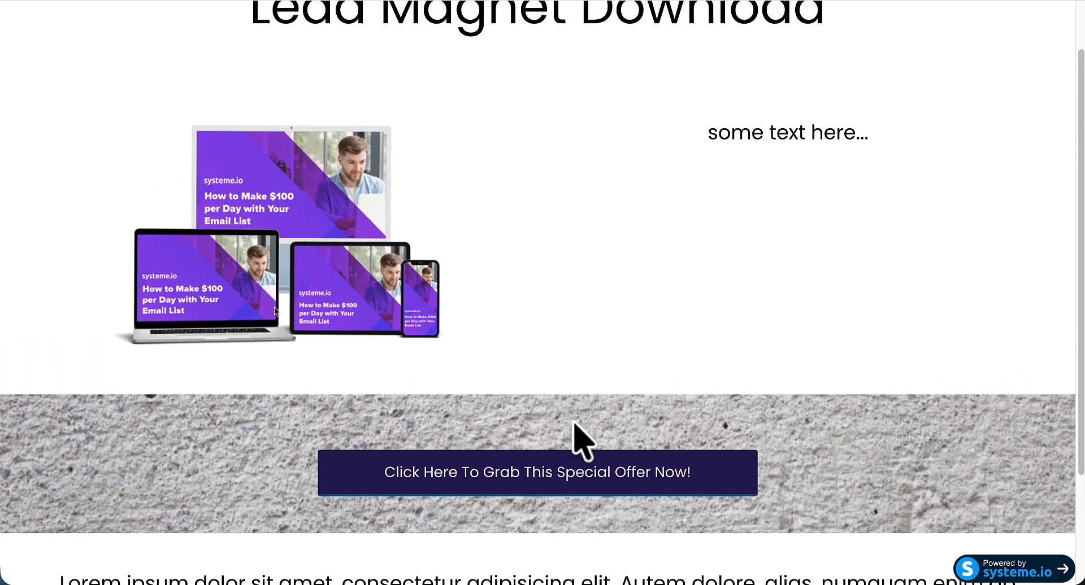
scroll(797, 457, down, 2)
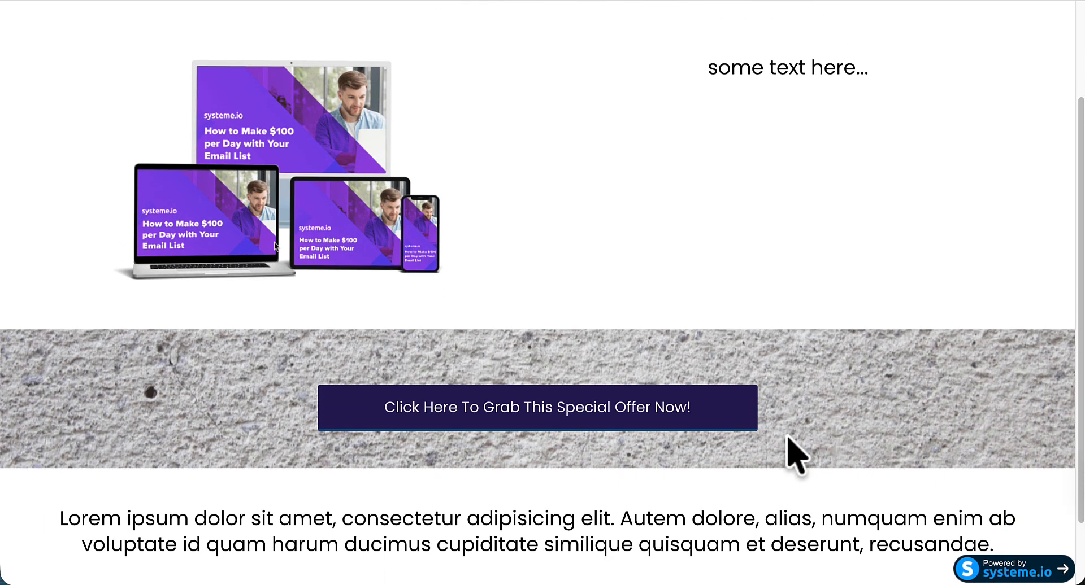
scroll(757, 443, down, 3)
scroll(758, 443, up, 3)
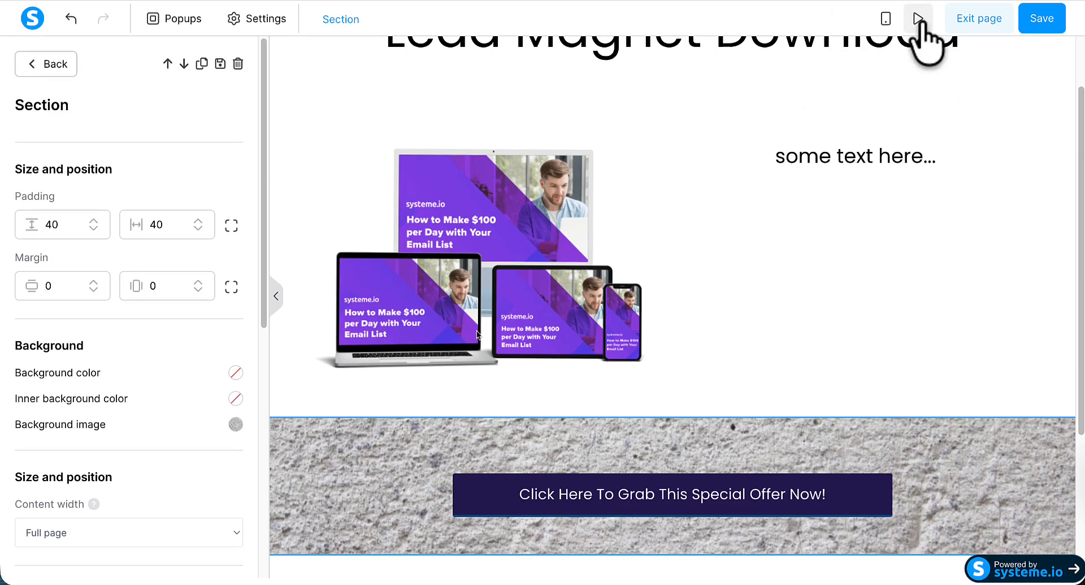
Step: Switch to the mobile view and check how the concrete section and its button are displayed
click(886, 18)
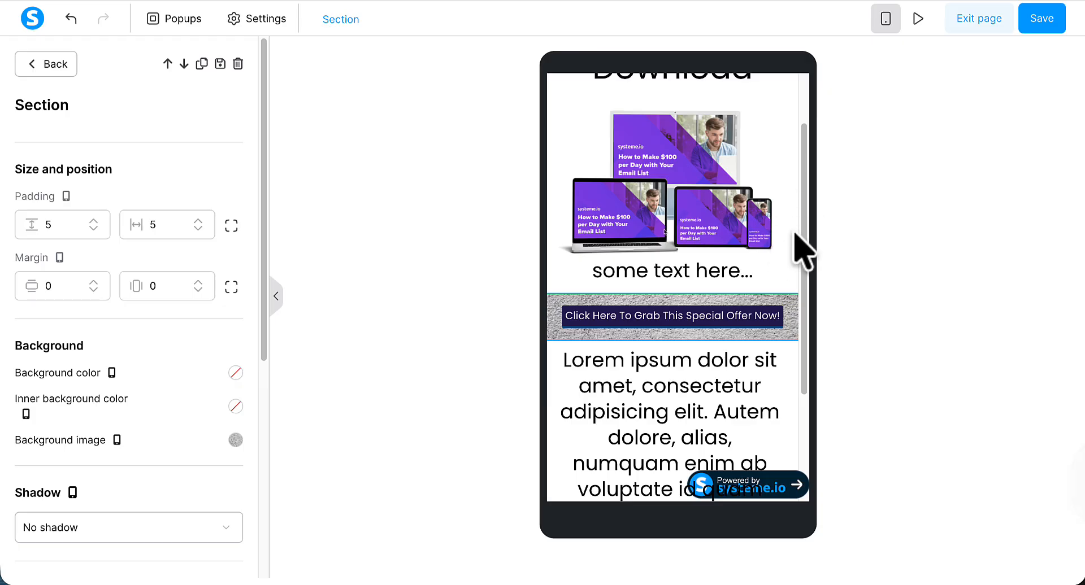
mouse_move(801, 221)
mouse_down()
mouse_move(801, 308)
mouse_move(801, 204)
mouse_up()
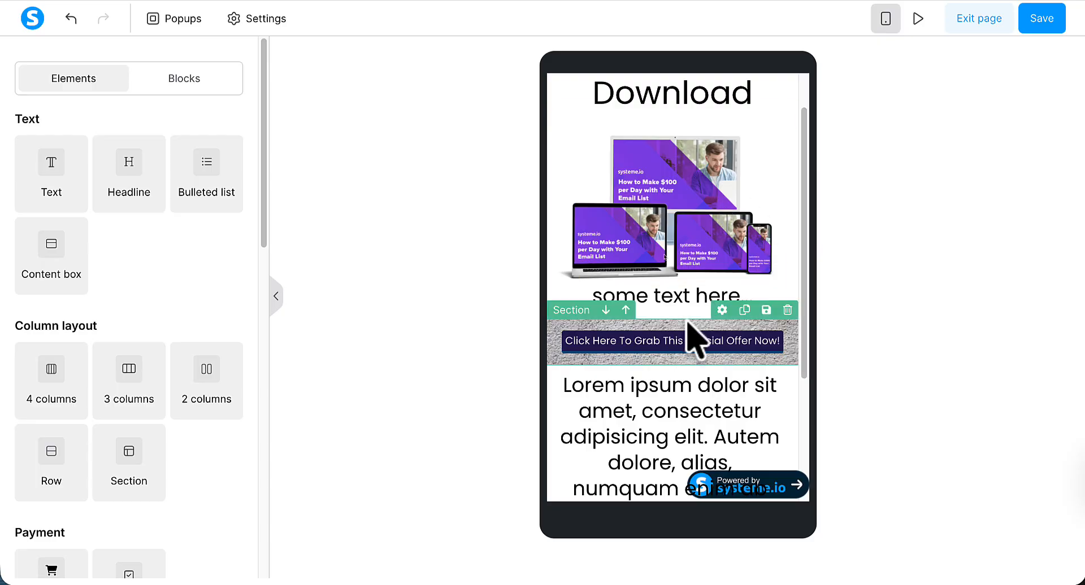
scroll(621, 362, down, 1)
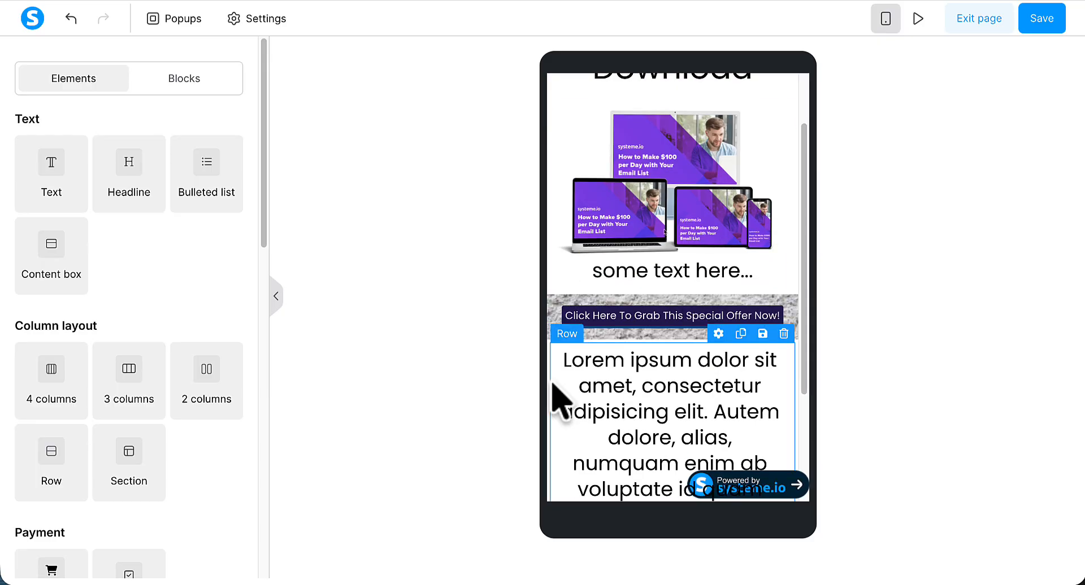